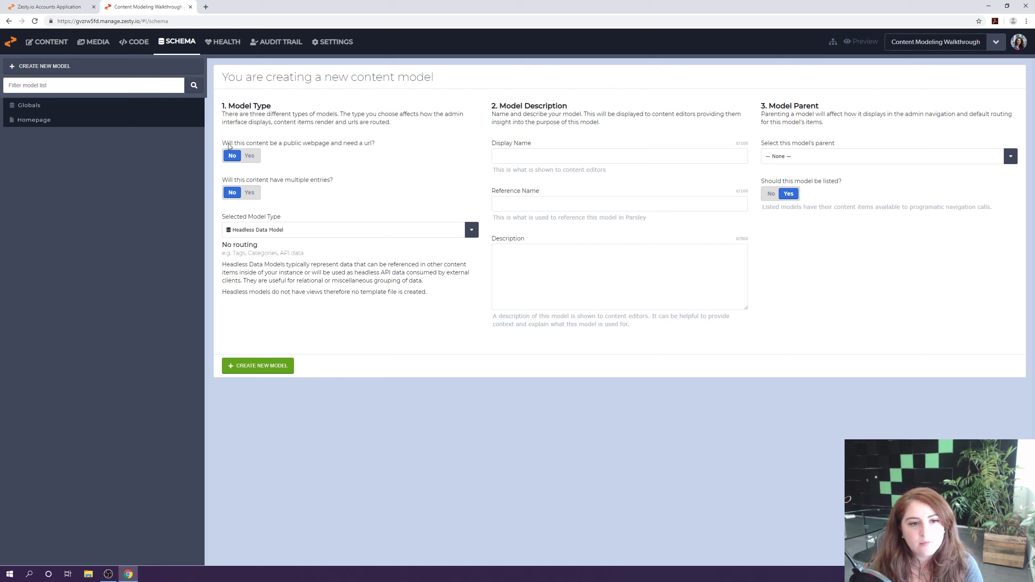
Configure the new content model as a public webpage with a URL and multiple entries
left_click_drag(229, 145, 329, 147)
left_click(475, 138)
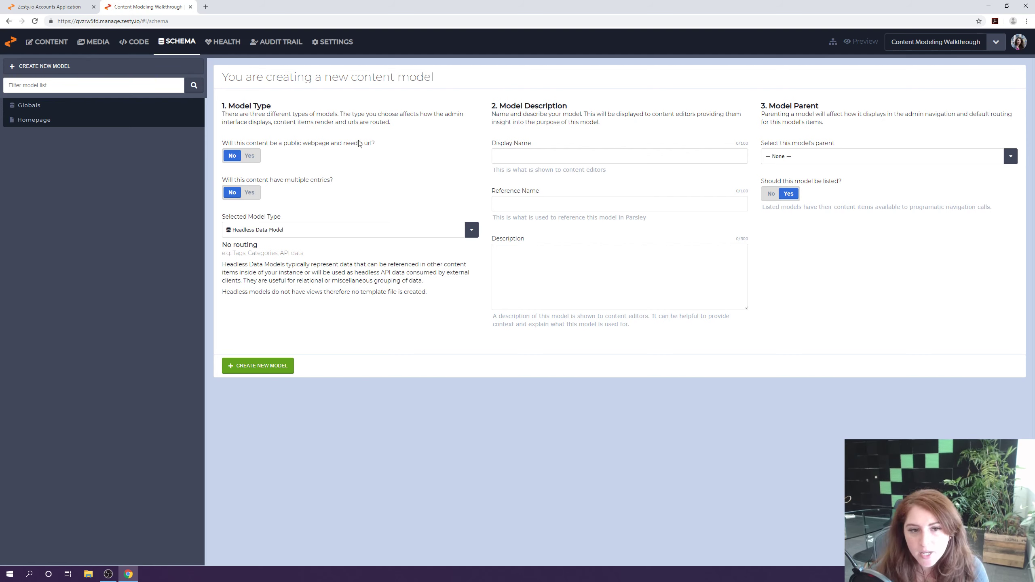
left_click(255, 157)
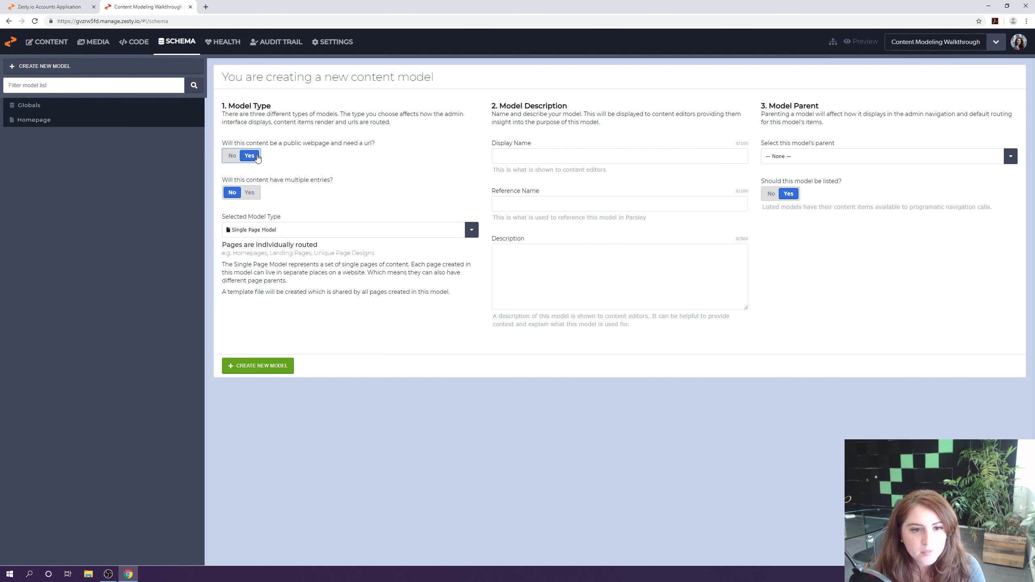
left_click(254, 194)
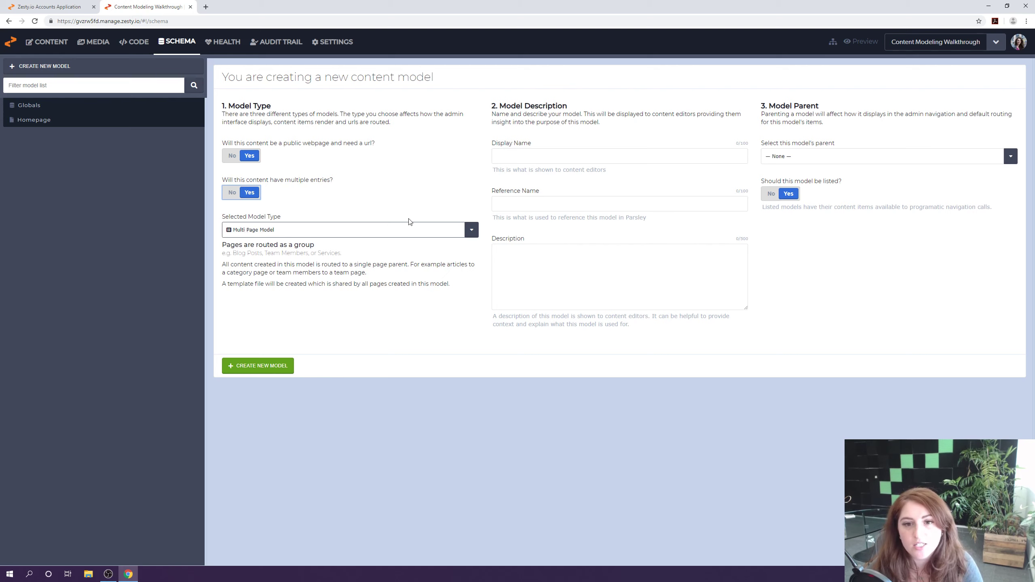
Give the model the display name Shirts and create it
left_click(536, 158)
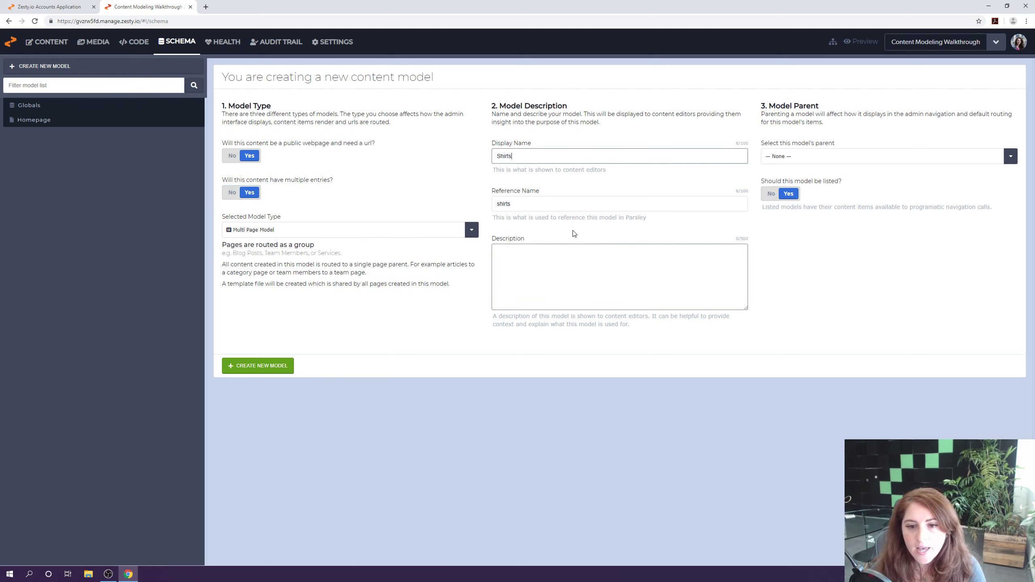
left_click(496, 237)
left_click(582, 234)
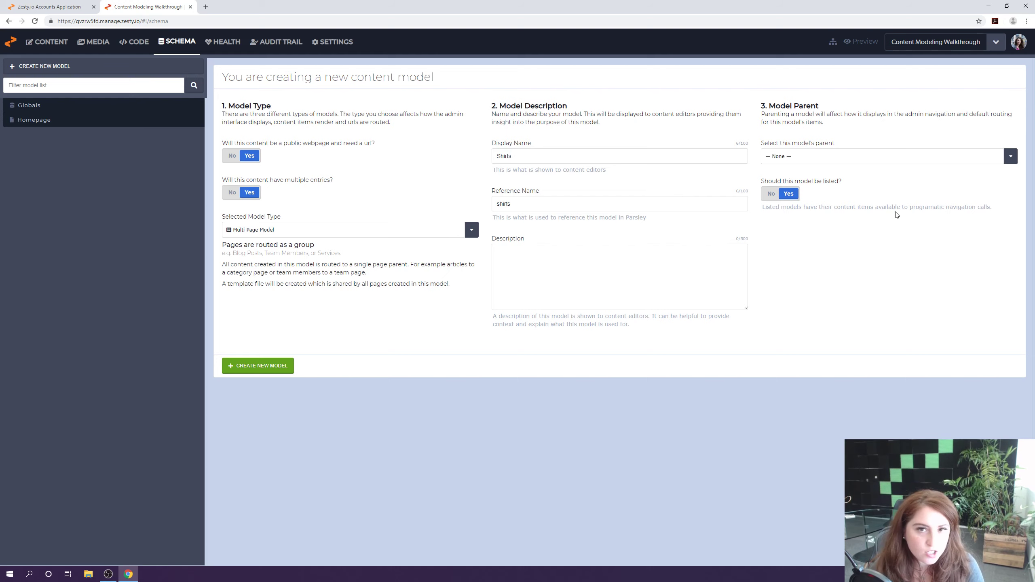
left_click(273, 370)
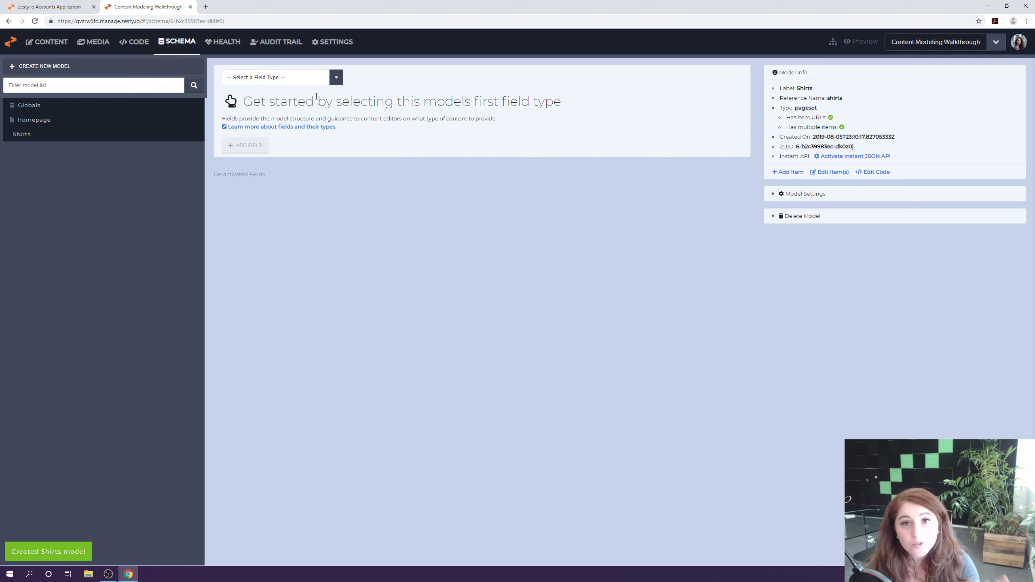
Set up a required Text field labelled Name for the Shirts model
left_click(334, 79)
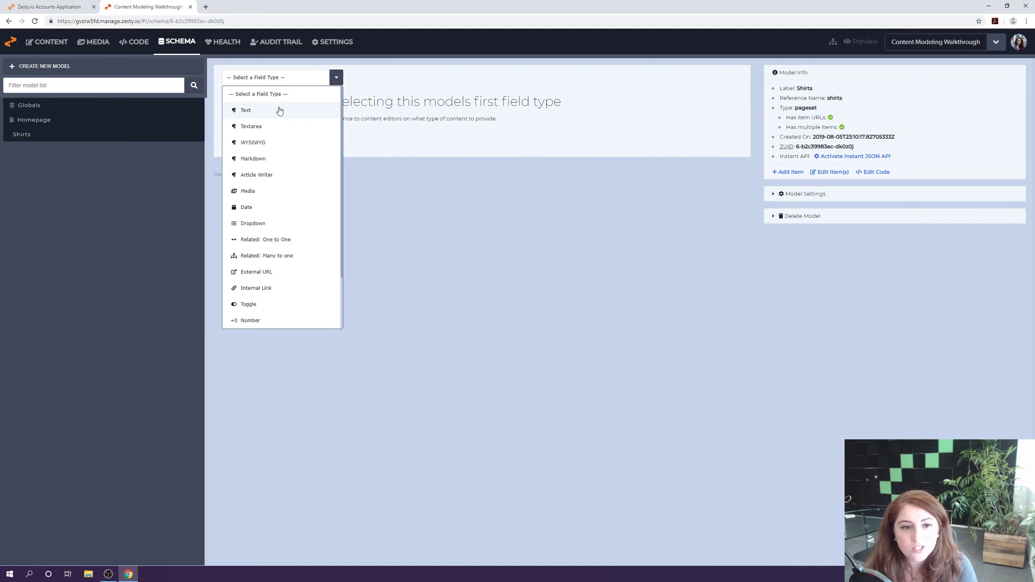
scroll(298, 229, "down", 3)
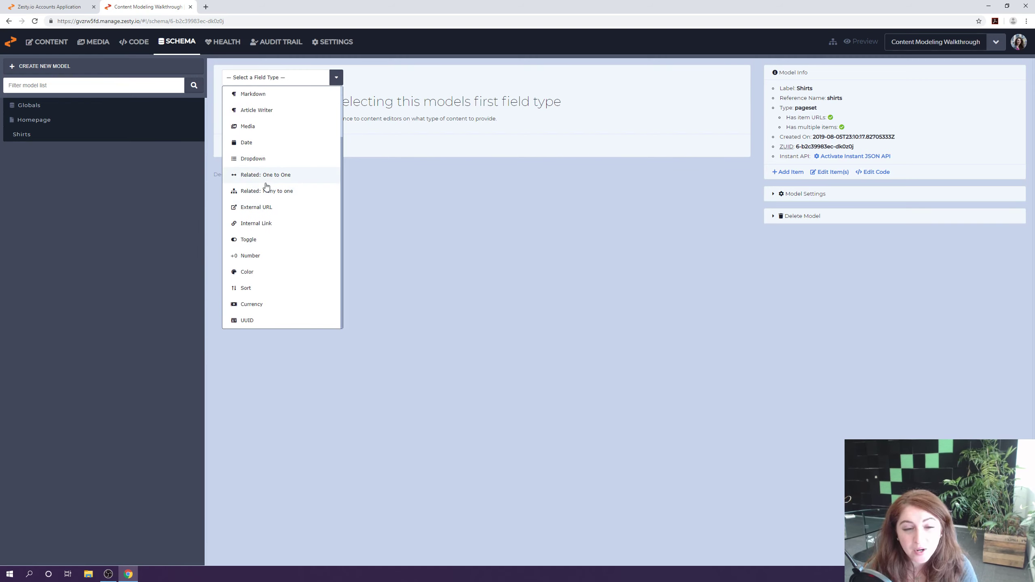
scroll(265, 183, "up", 2)
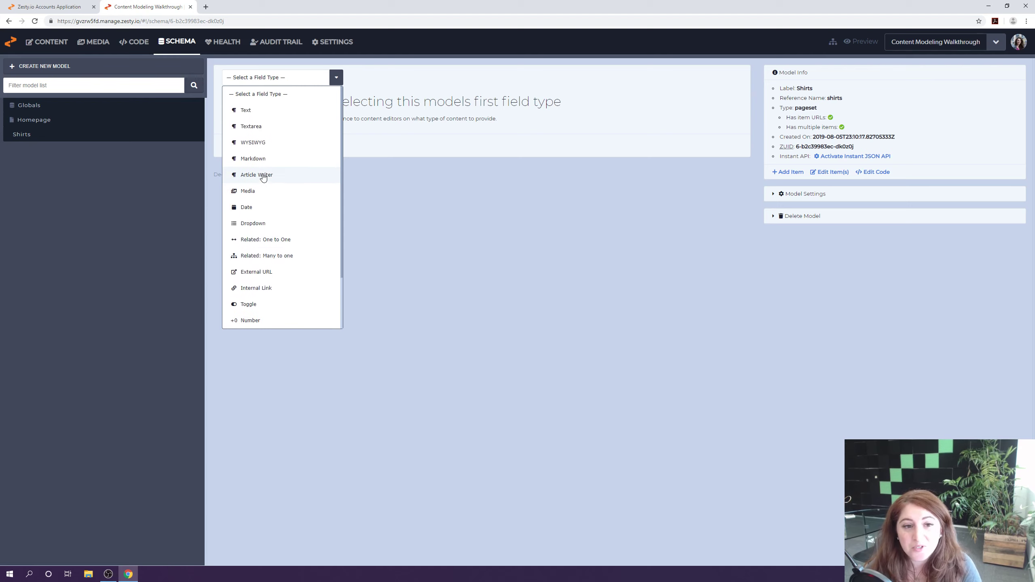
left_click(259, 110)
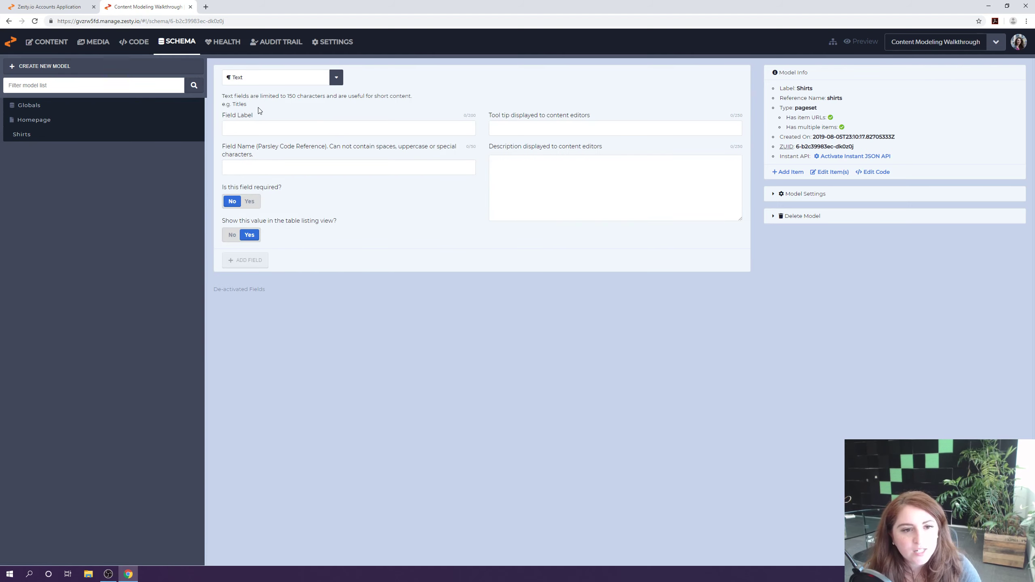
left_click(258, 129)
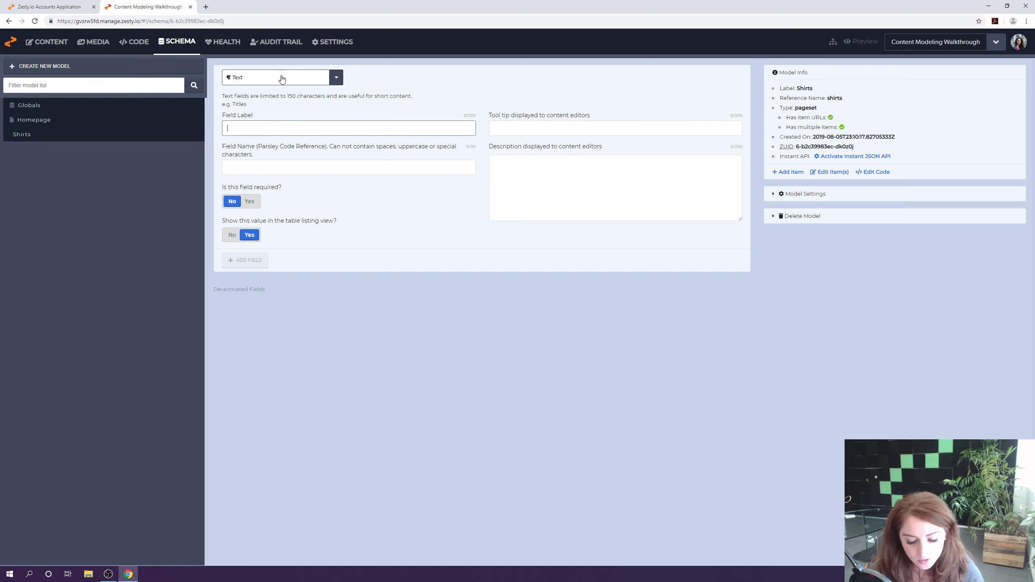
type("Name")
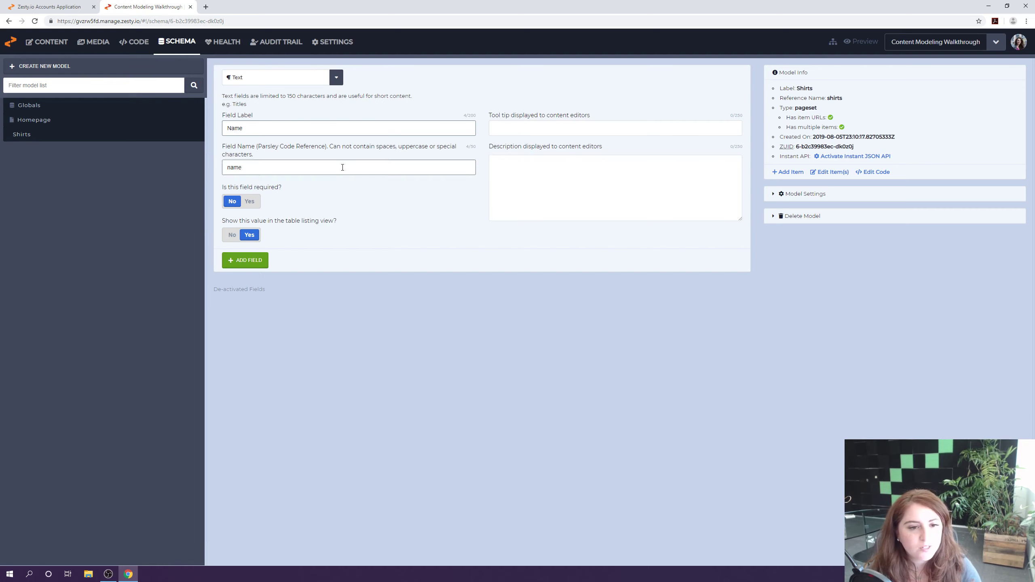
left_click(251, 201)
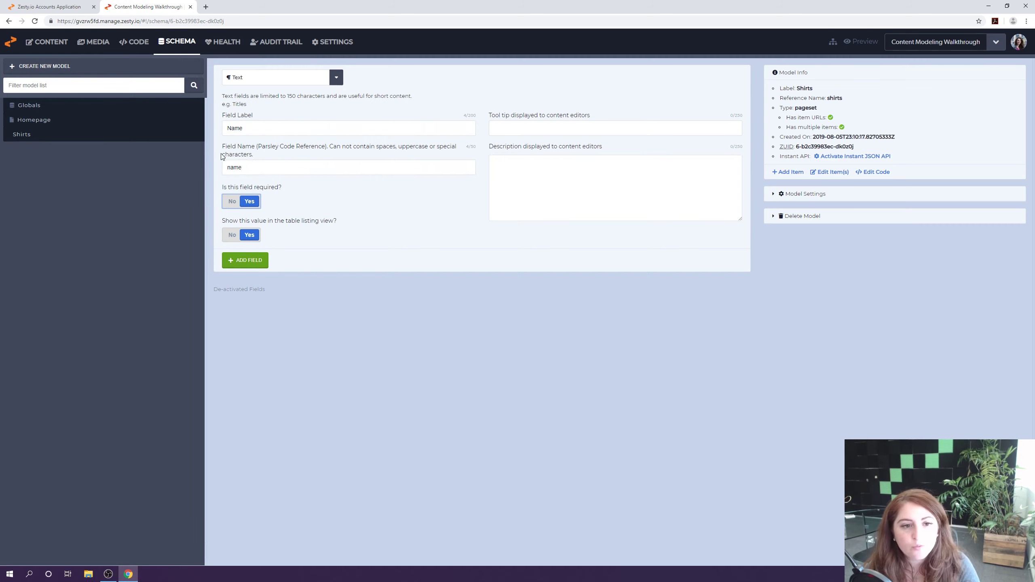
double_click(272, 150)
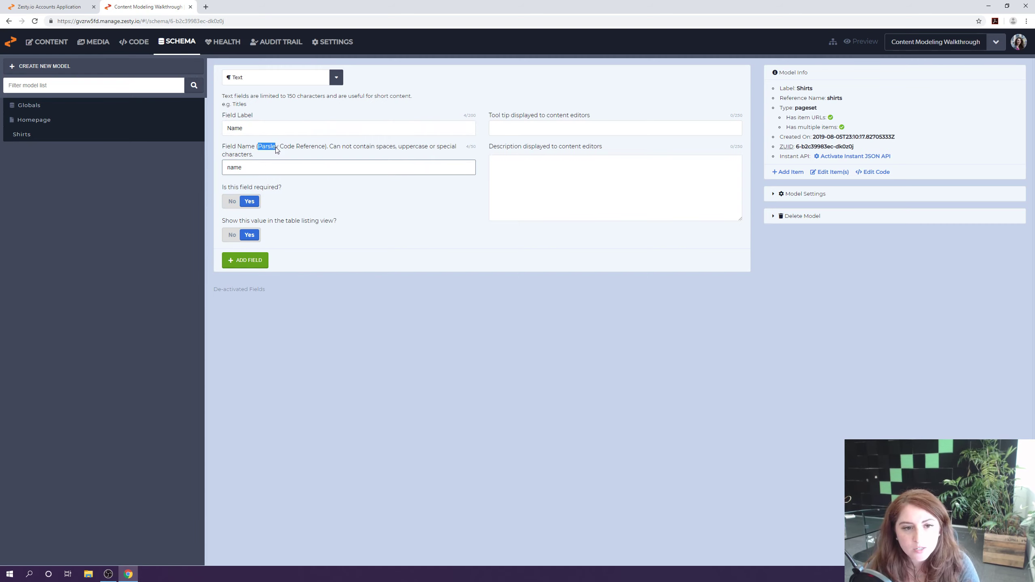
left_click(290, 148)
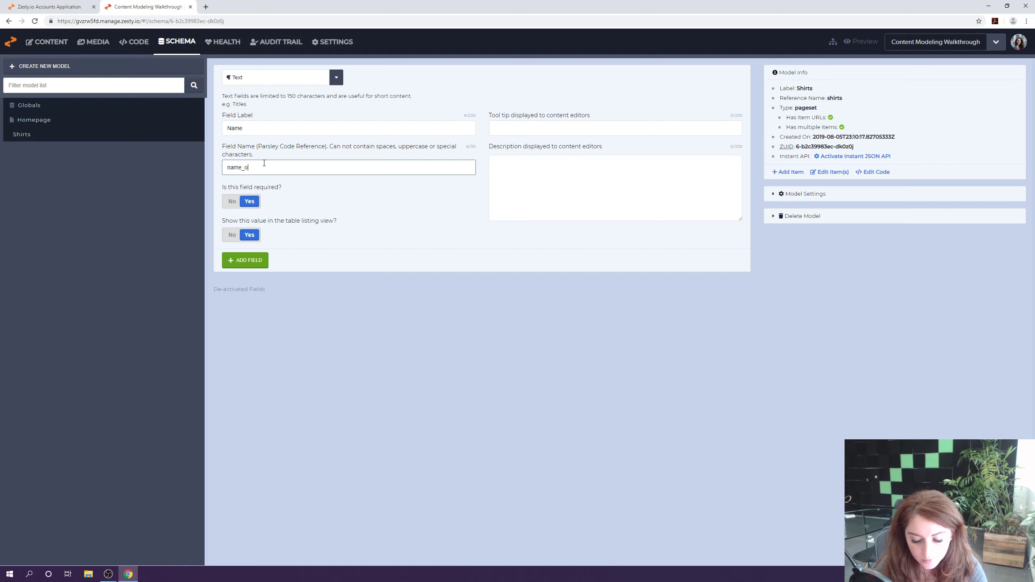
type("_of_sho")
key("BackSpace")
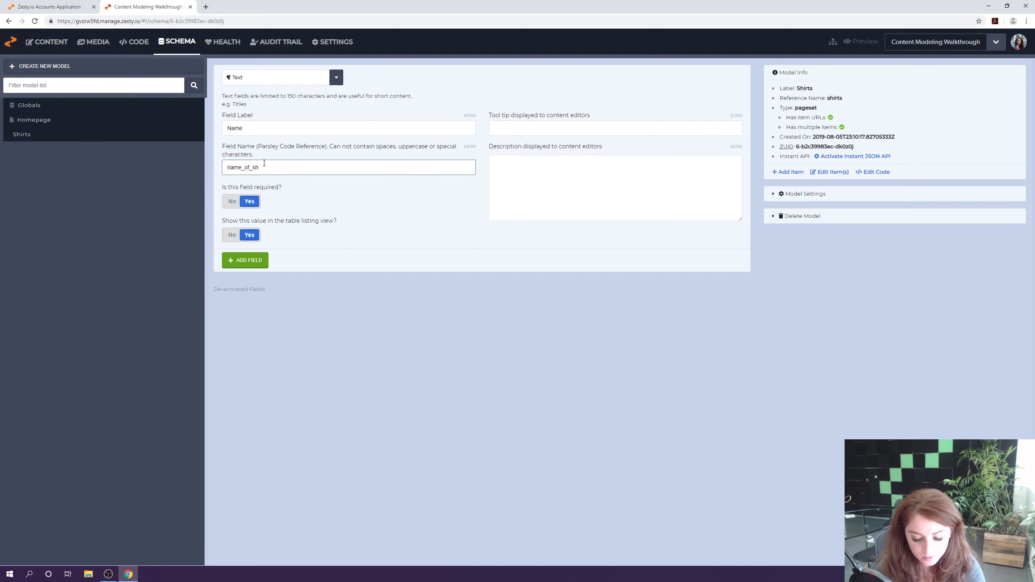
type("irt")
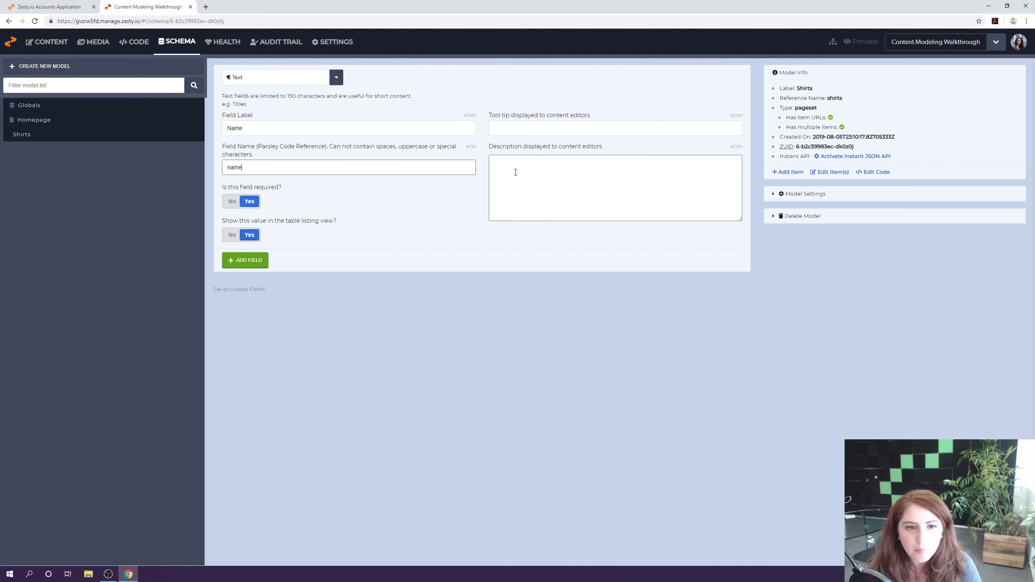
Add the configured Name field to the Shirts model and collapse its details
left_click(258, 260)
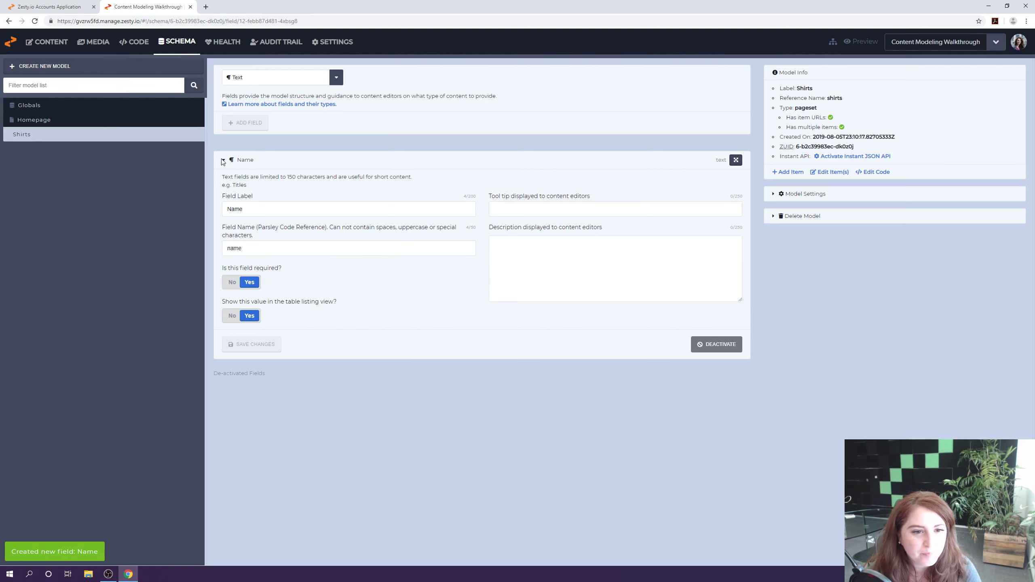
left_click(223, 161)
Add a Media field labelled Image with no media folder lock, and collapse its details
left_click(255, 82)
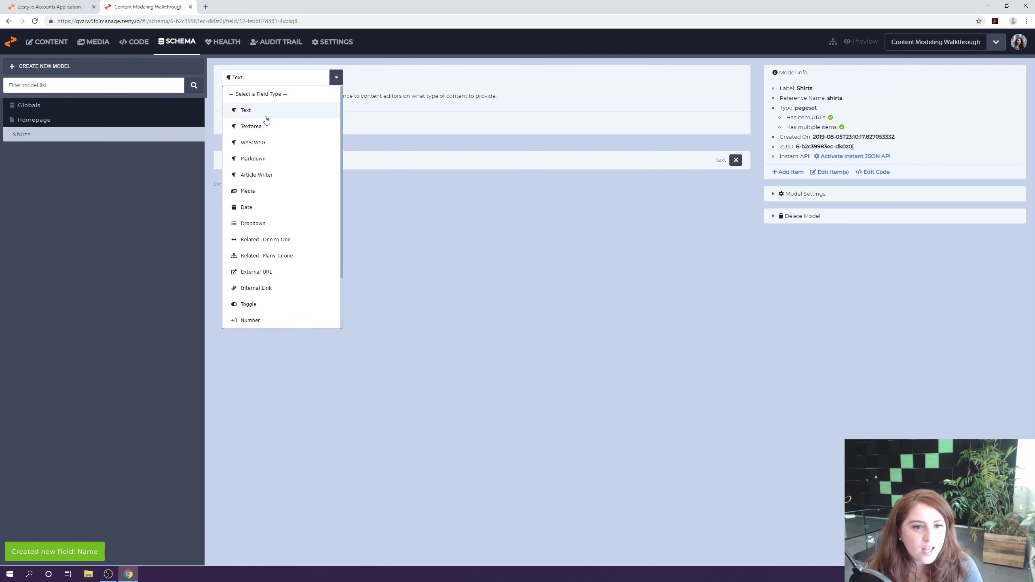
left_click(260, 196)
left_click(269, 129)
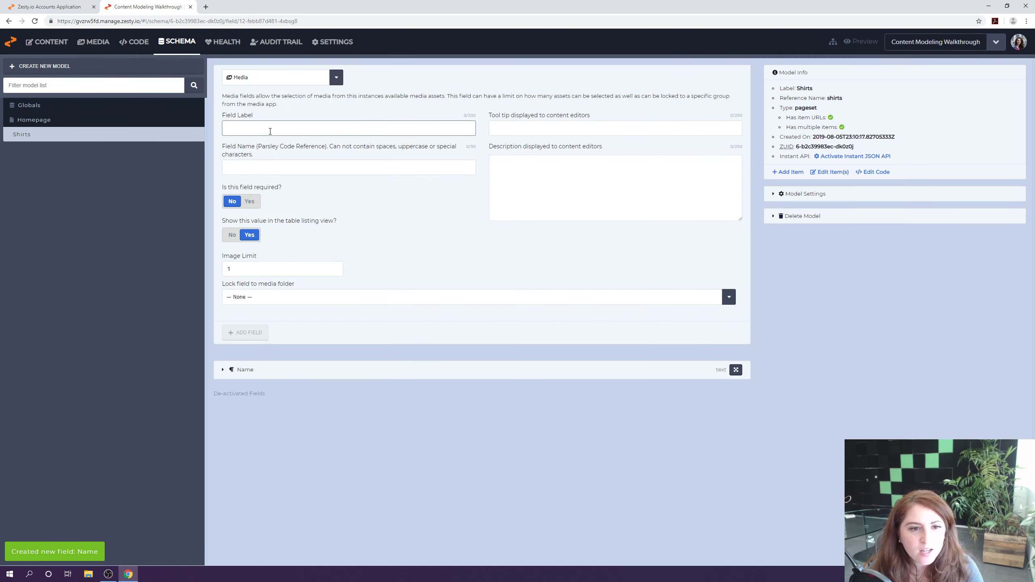
type("Image")
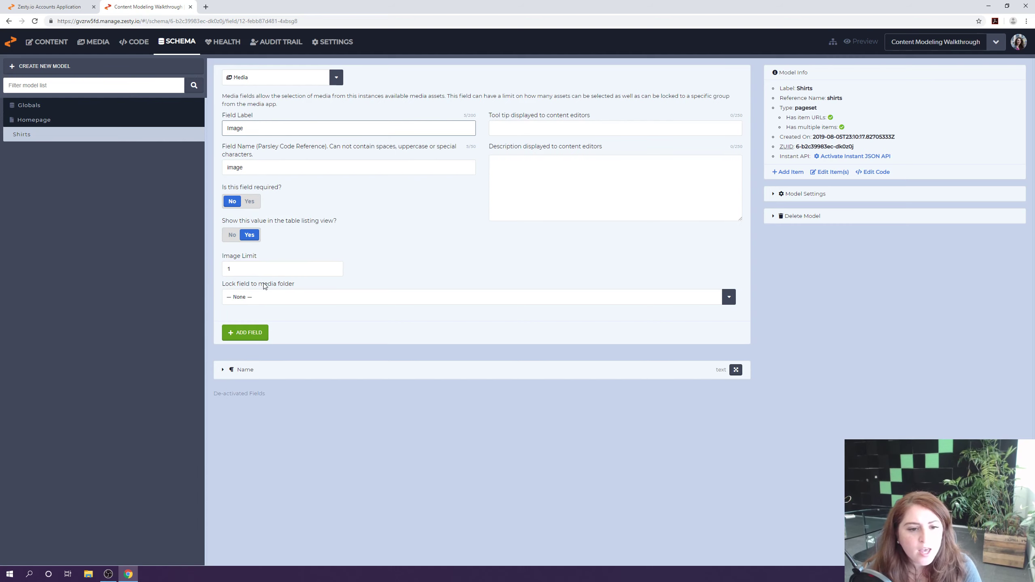
left_click_drag(225, 283, 294, 281)
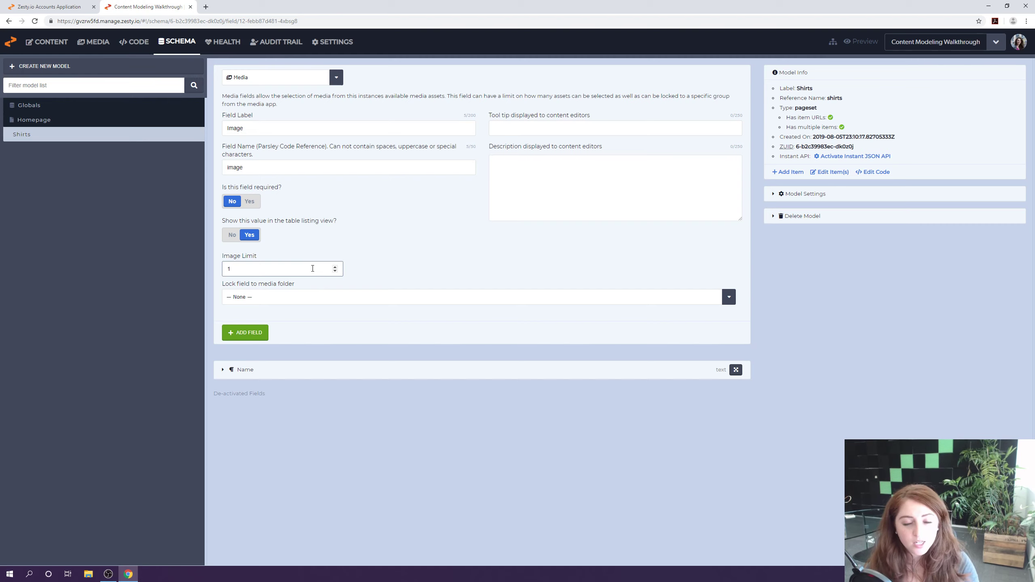
left_click(287, 301)
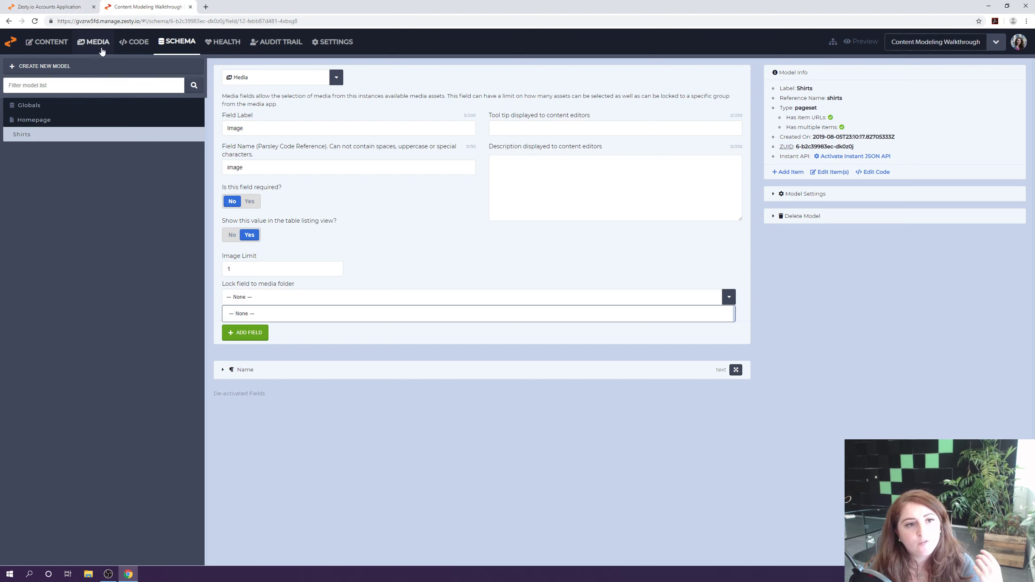
left_click(401, 232)
left_click(242, 331)
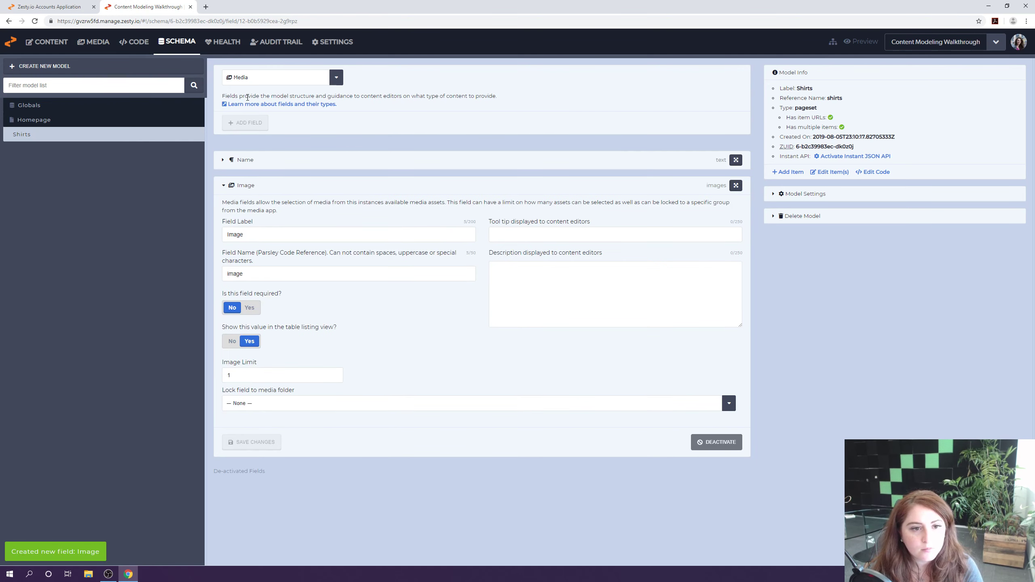
left_click(222, 186)
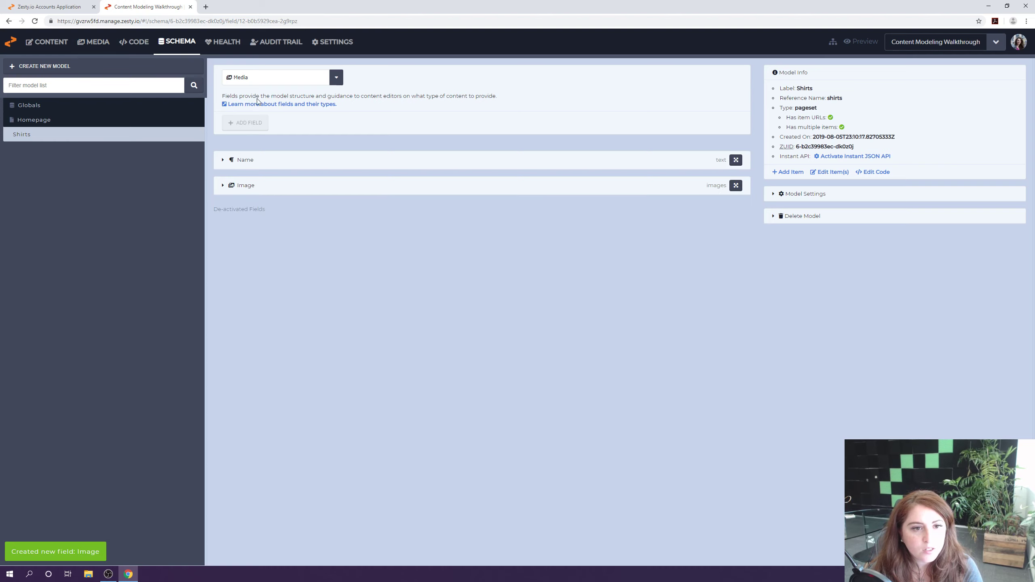
Add a WYSIWYG field labelled Description to the Shirts model and collapse its details
left_click(261, 84)
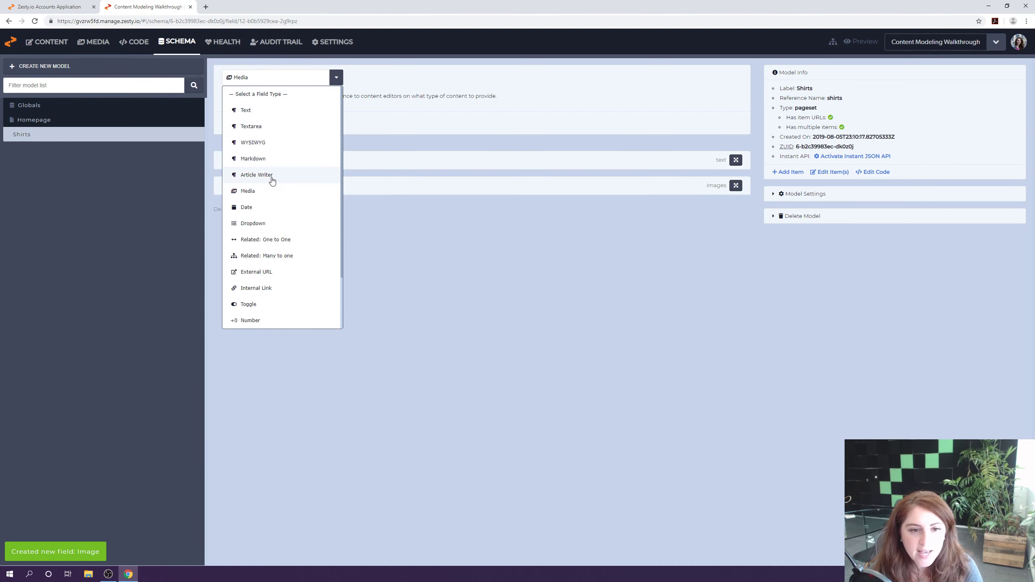
left_click(270, 144)
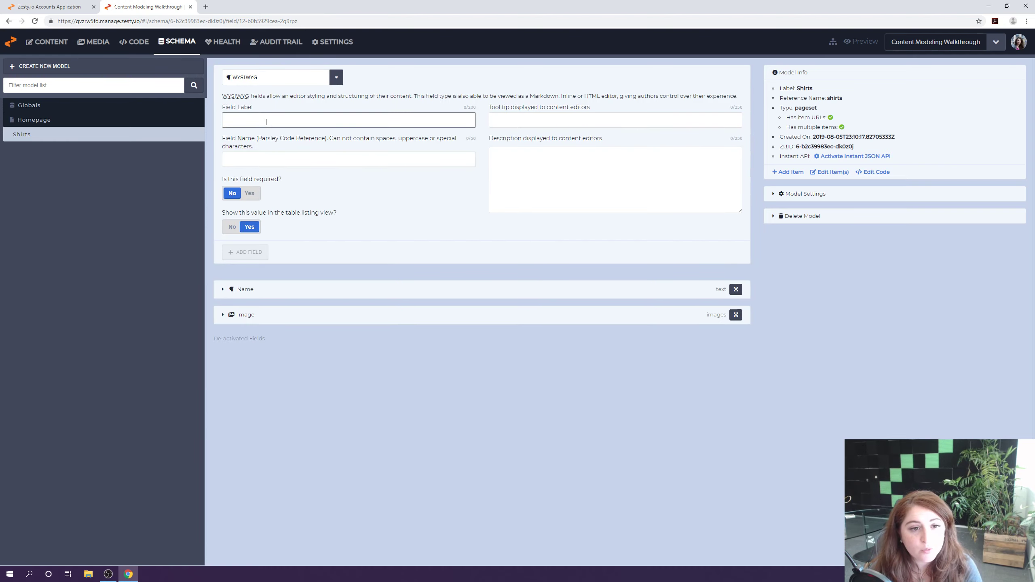
type("Des")
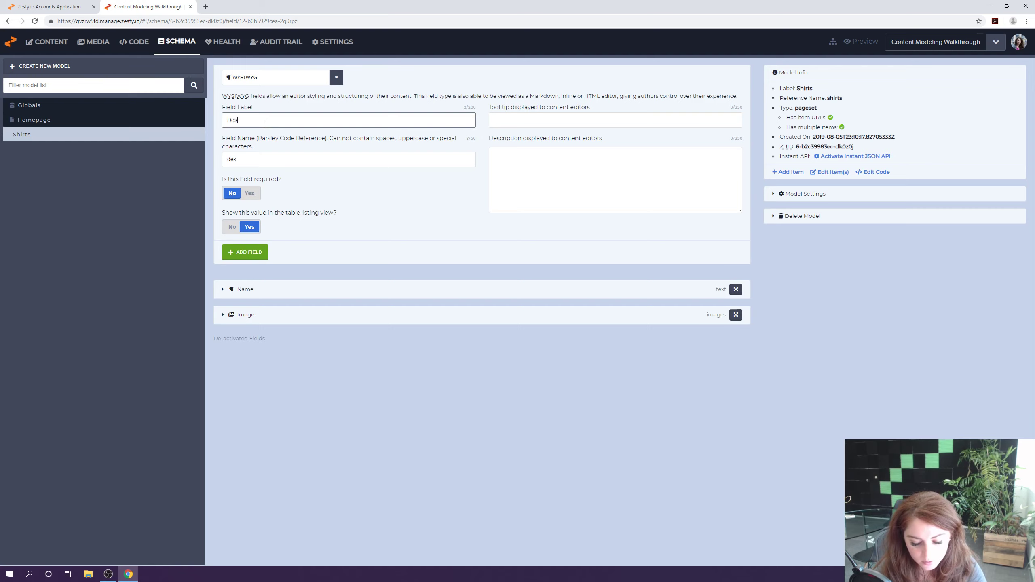
type("cription")
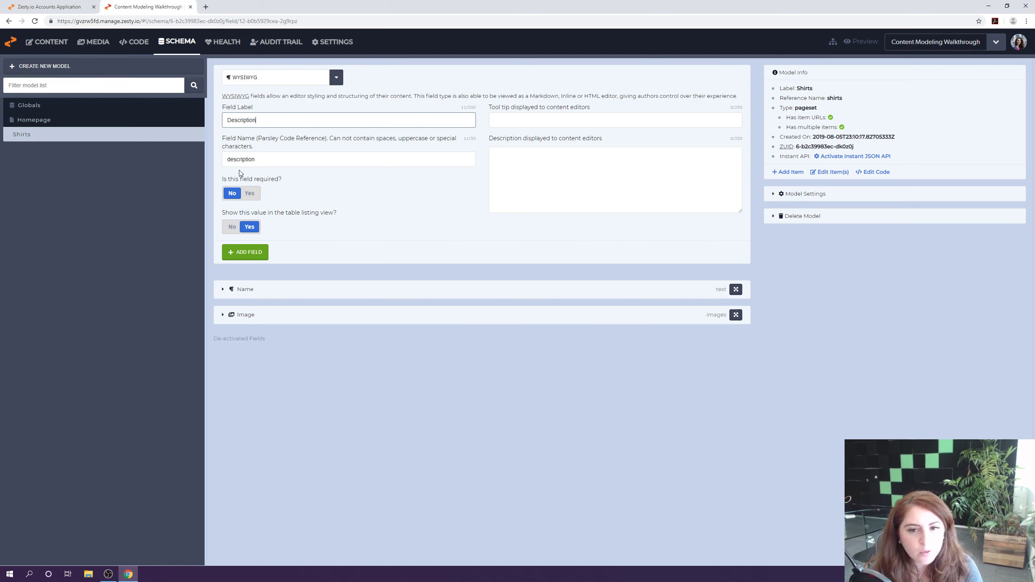
left_click(260, 252)
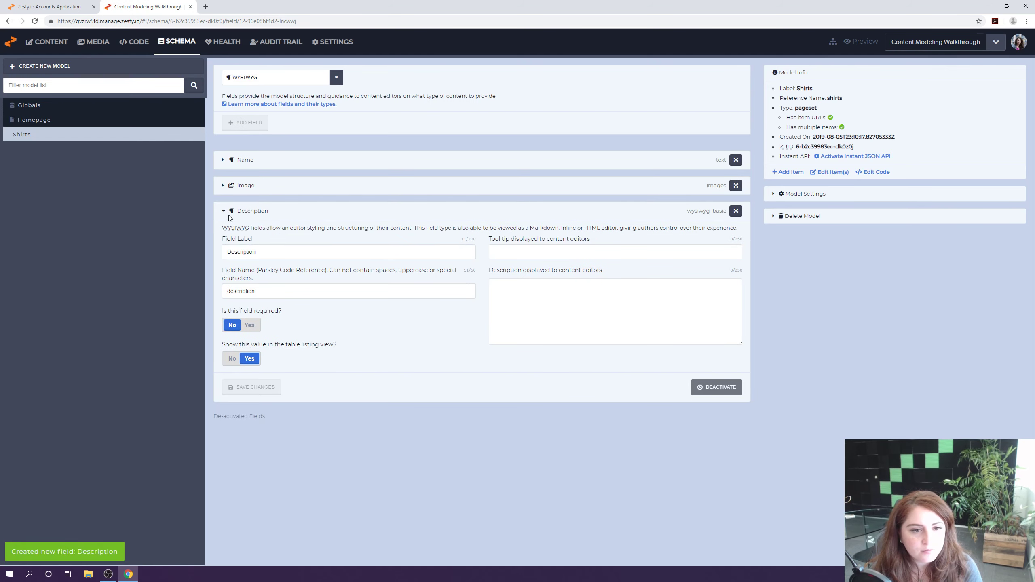
left_click(223, 211)
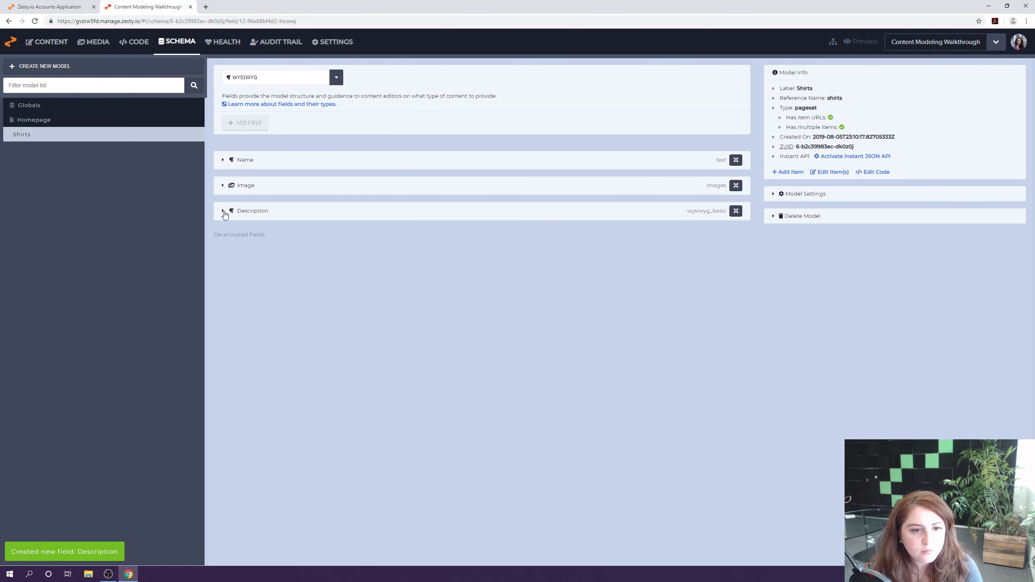
Add a required Currency field labelled Price to the Shirts model
left_click(251, 80)
scroll(293, 245, "down", 2)
left_click(285, 304)
left_click(248, 110)
type("Price")
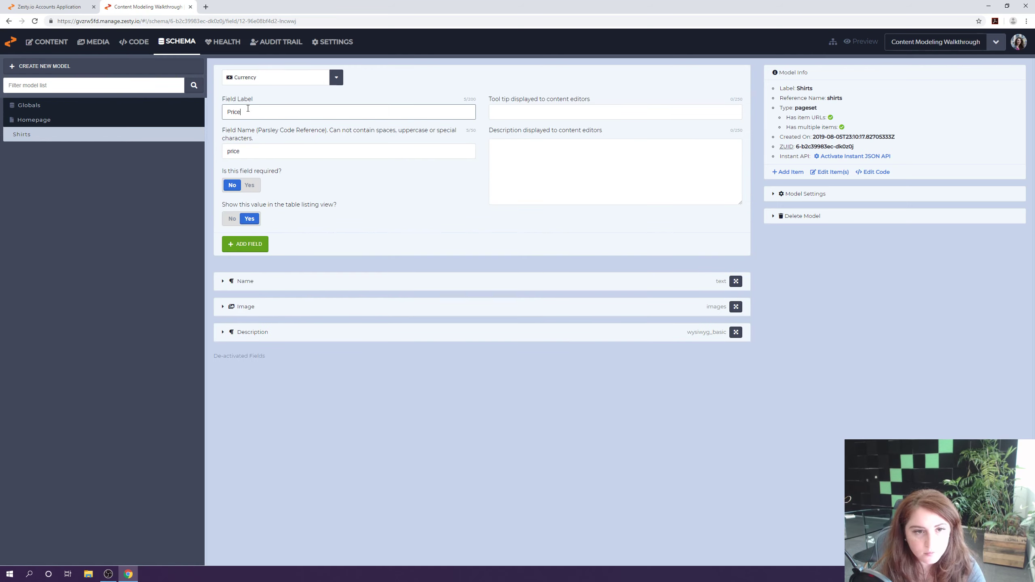
left_click(255, 186)
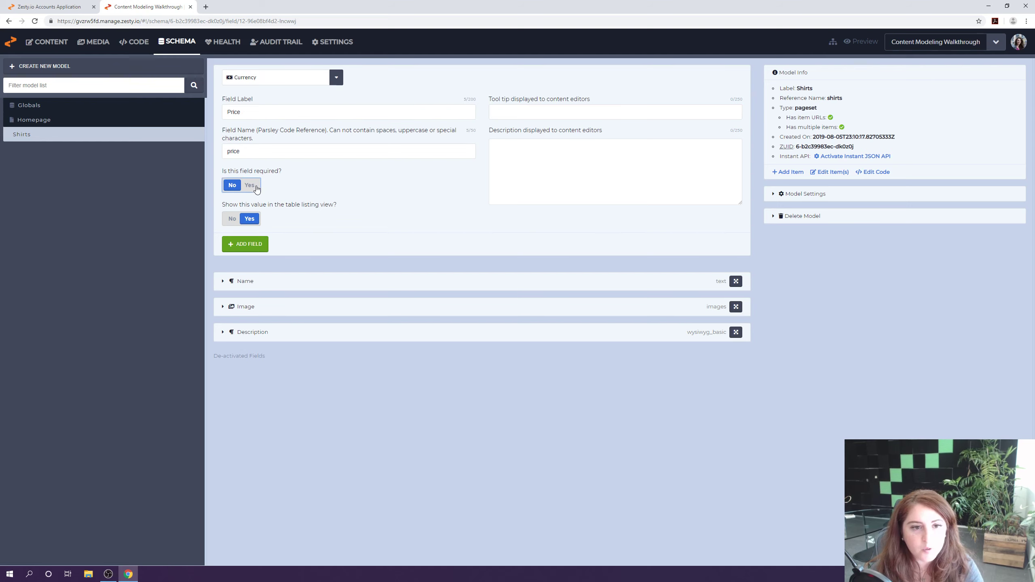
left_click(257, 244)
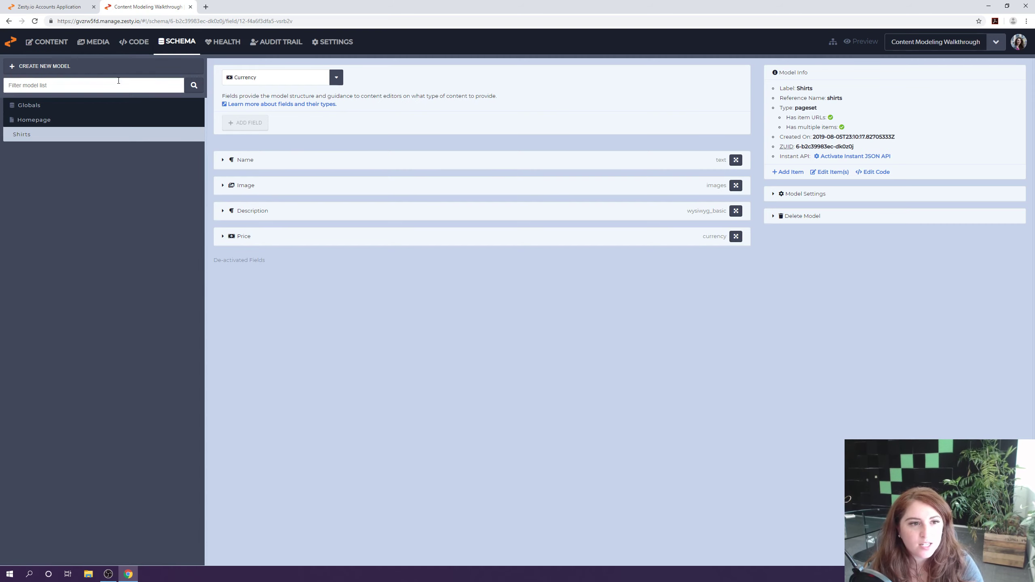
Start a new item in the Shirts content and name it Black Shirt
left_click(54, 44)
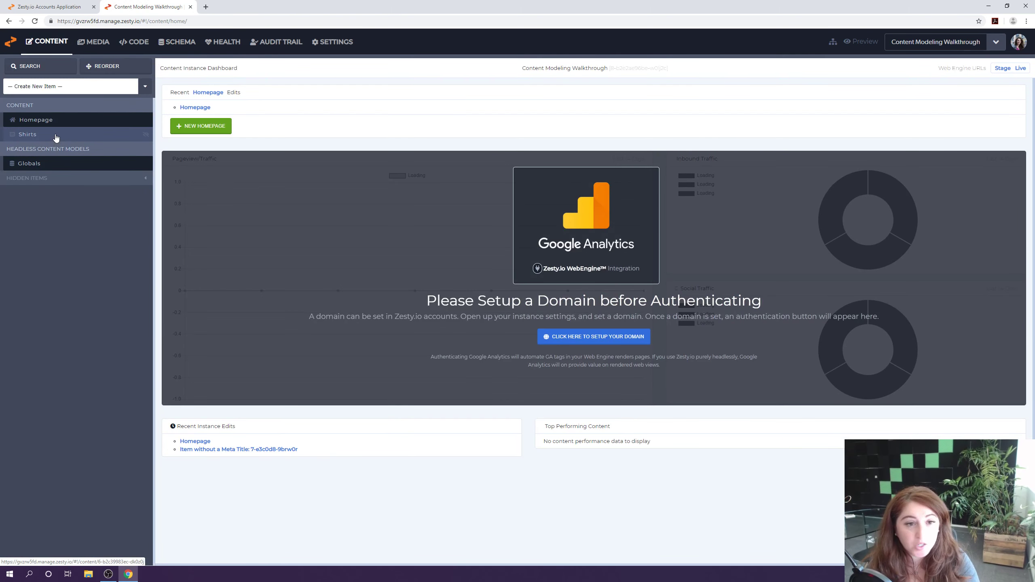
left_click(56, 137)
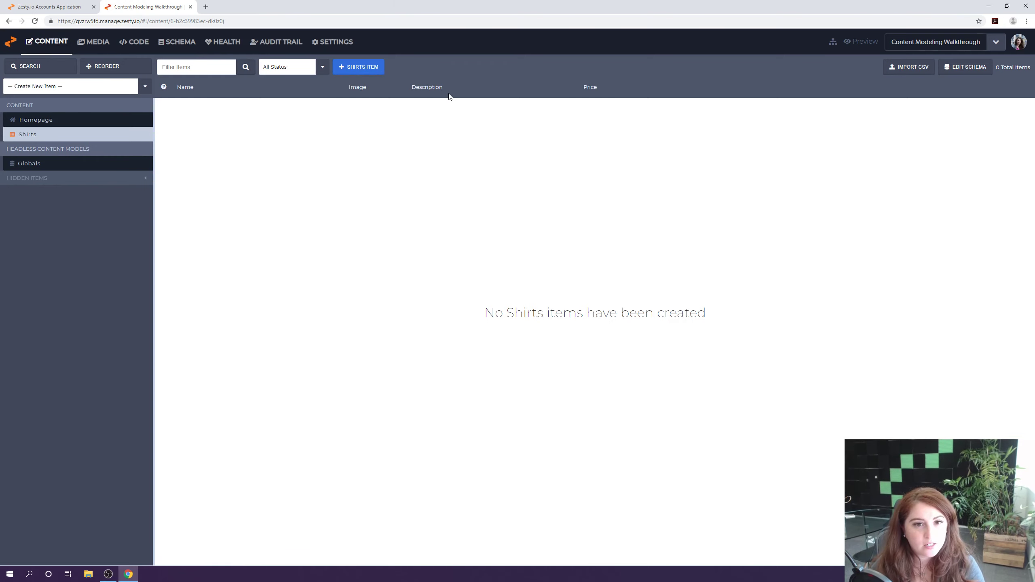
left_click(361, 68)
left_click(303, 111)
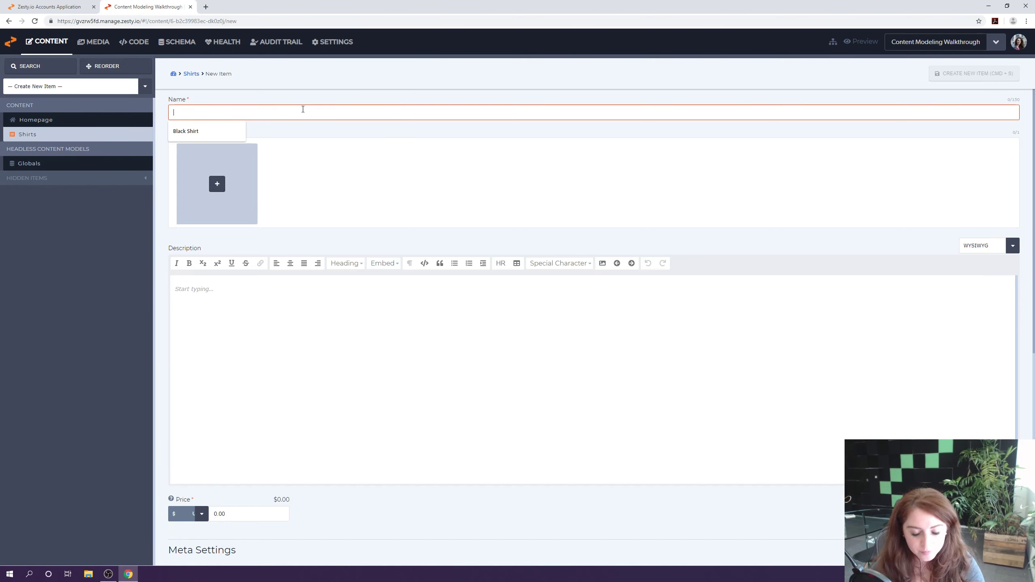
left_click(199, 133)
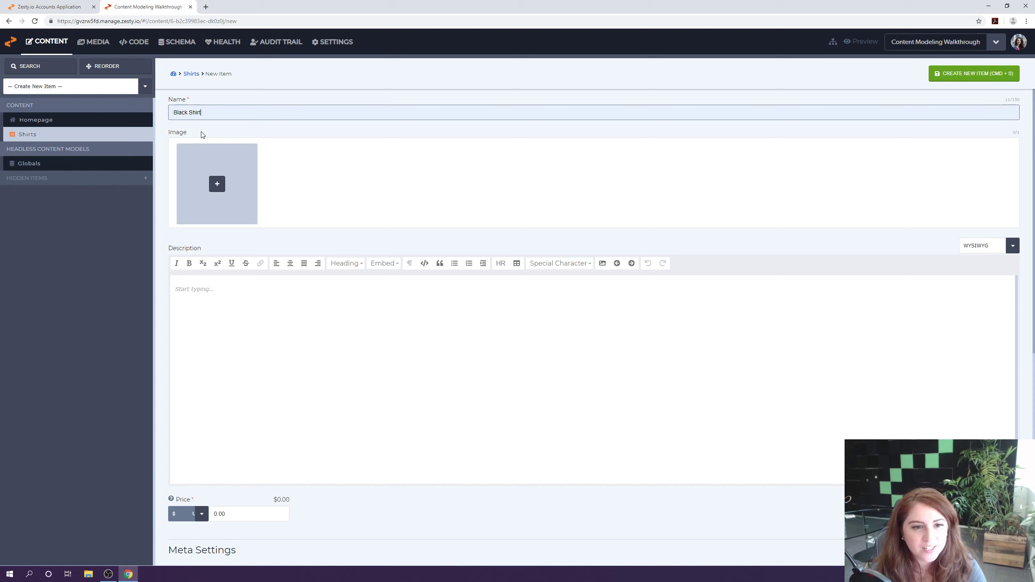
Add black-t-shirt.png from the media library as the Black Shirt item's image
left_click(216, 184)
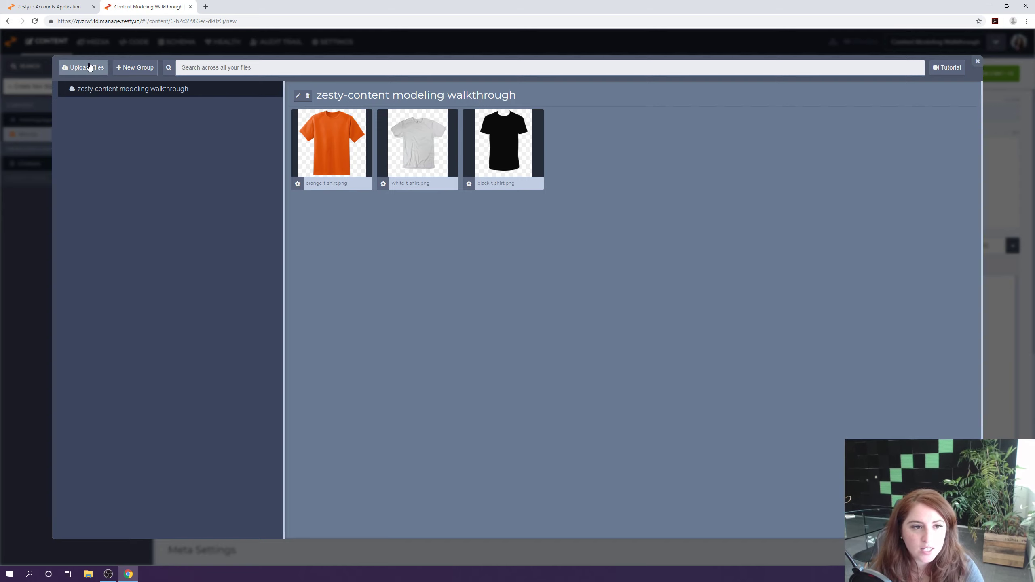
mouse_move(507, 168)
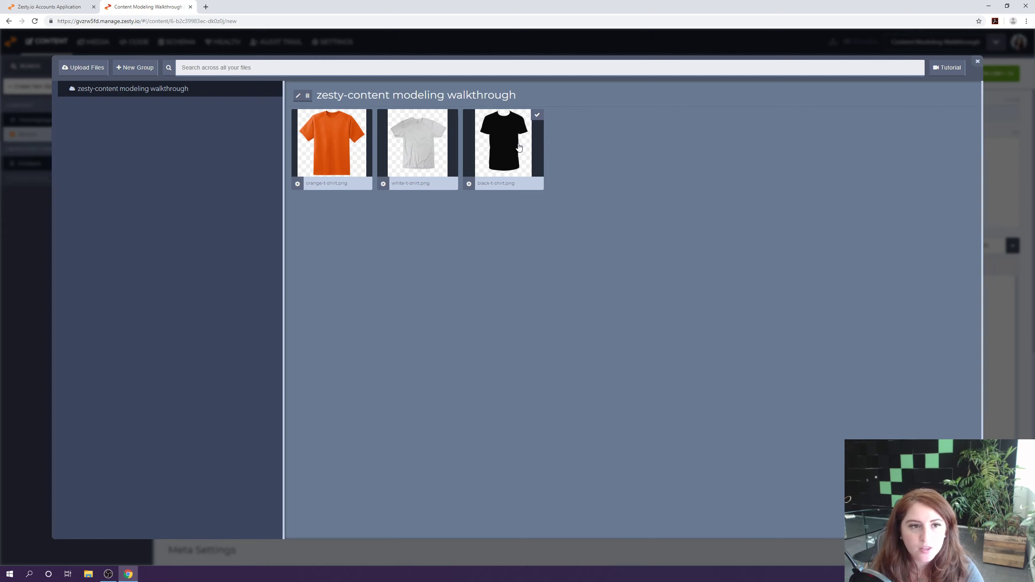
left_click(519, 146)
left_click(955, 524)
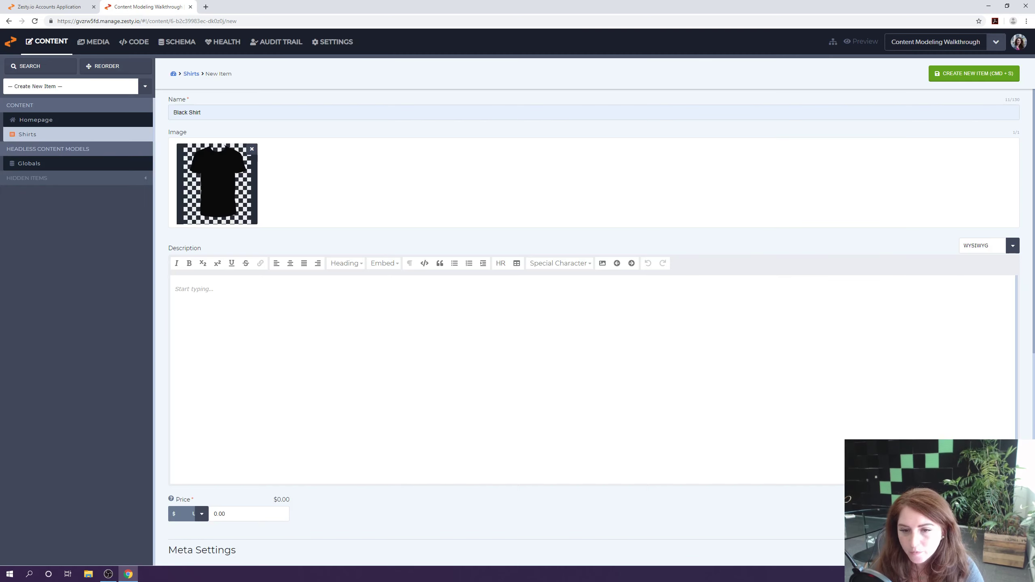
Write the description "This is a VERY cool shirt!" with the word VERY in bold italics
left_click(327, 314)
type("This is a VERY CO")
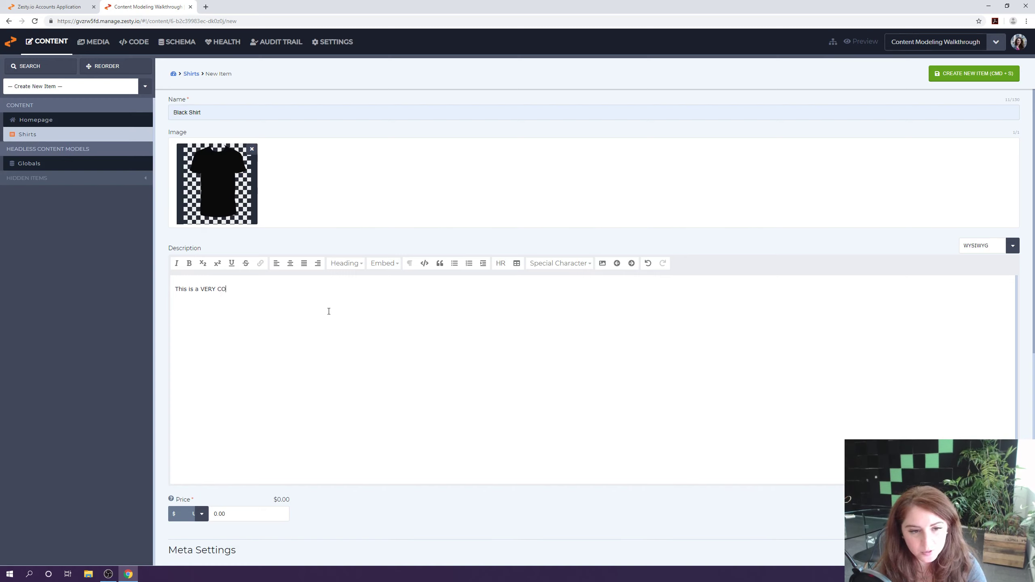
key("BackSpace")
key("BackSpace")
type("cool shirt!")
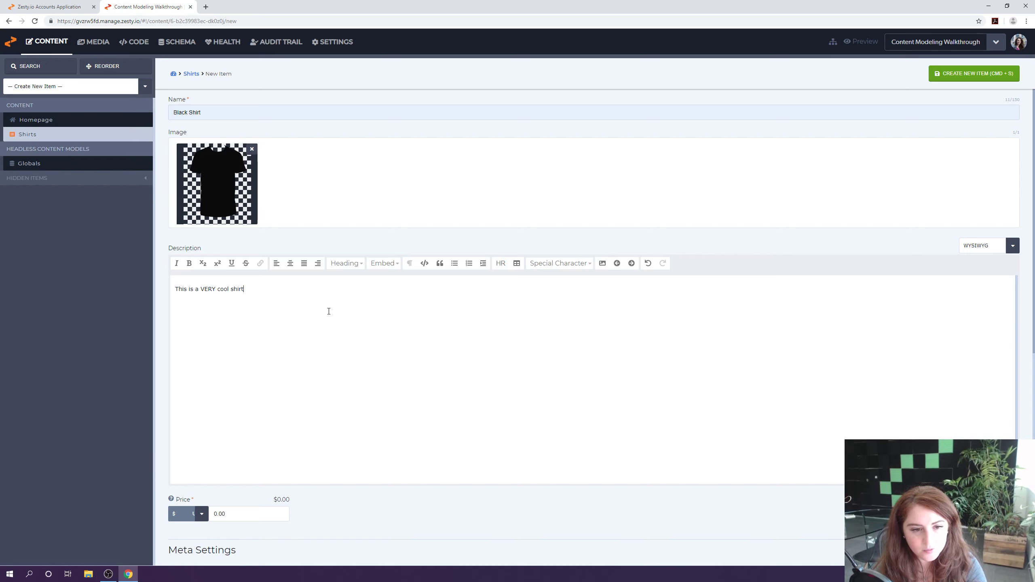
double_click(209, 289)
left_click(189, 263)
left_click(176, 262)
left_click(276, 300)
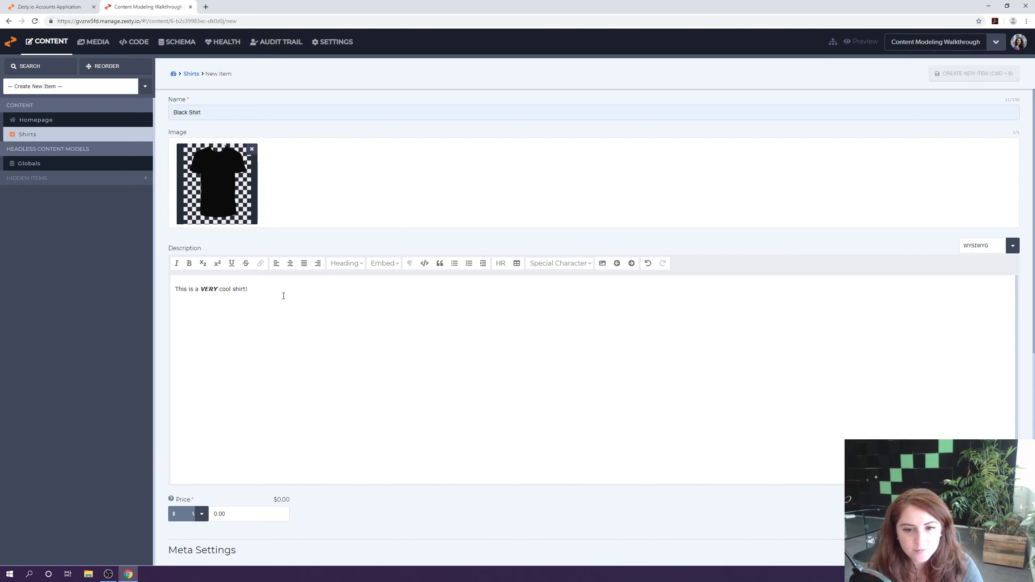
Set the Black Shirt item's price to 10
scroll(281, 297, "down", 3)
left_click(247, 389)
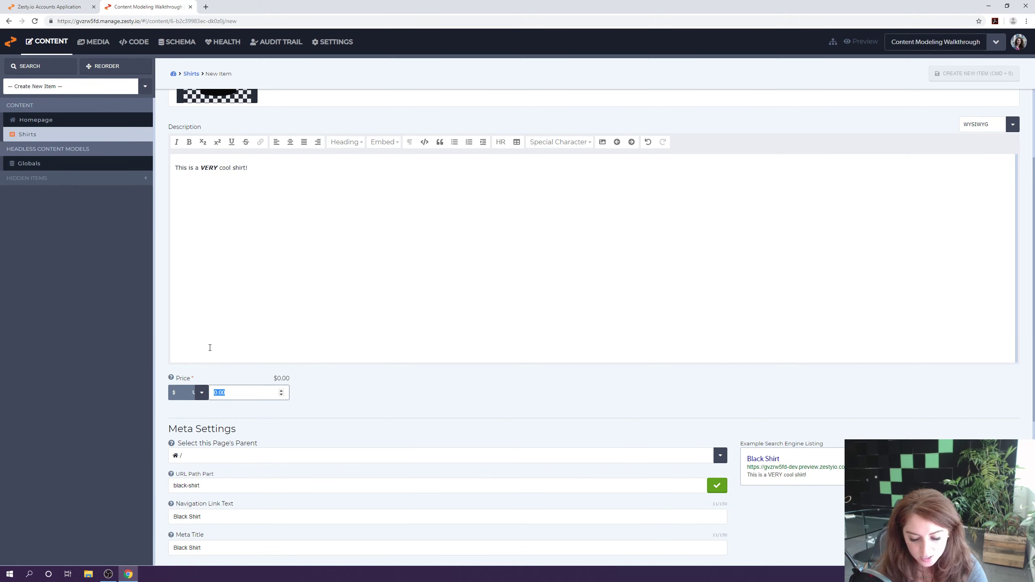
type("10")
left_click(350, 384)
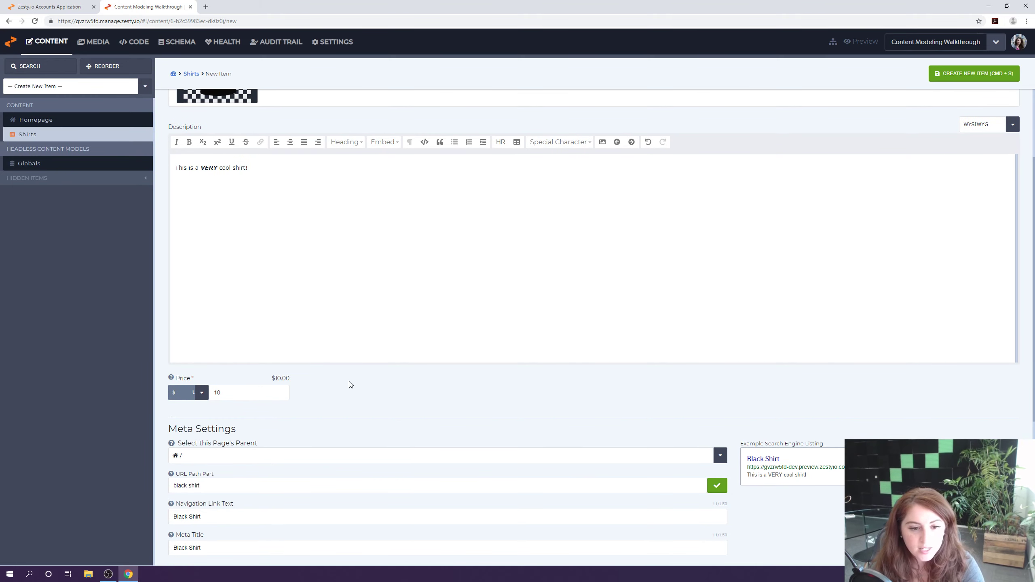
Examine the item's URL path part, navigation link text, meta title and meta description against its content fields
scroll(351, 387, "down", 5)
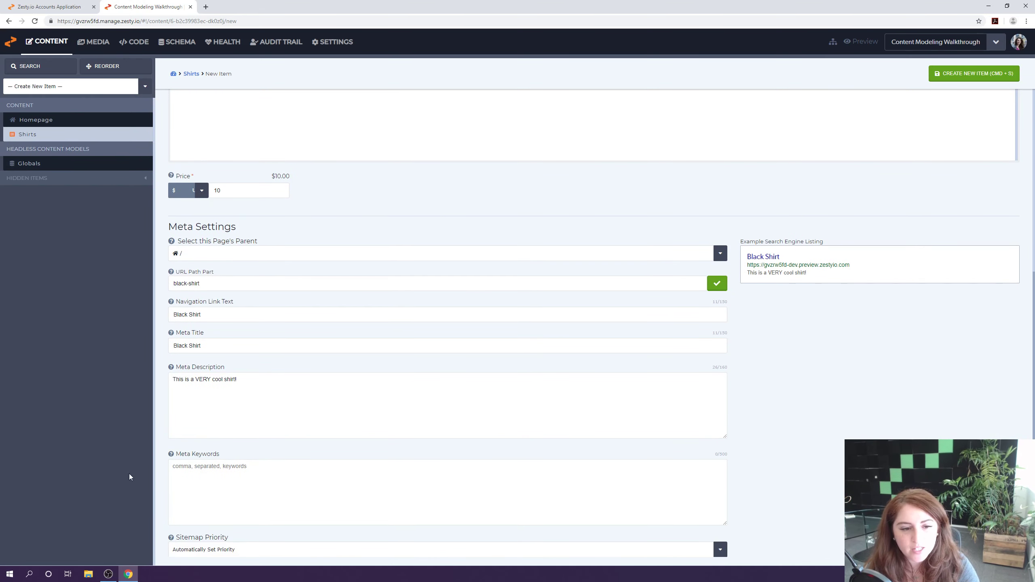
left_click_drag(210, 314, 150, 302)
scroll(219, 305, "up", 5)
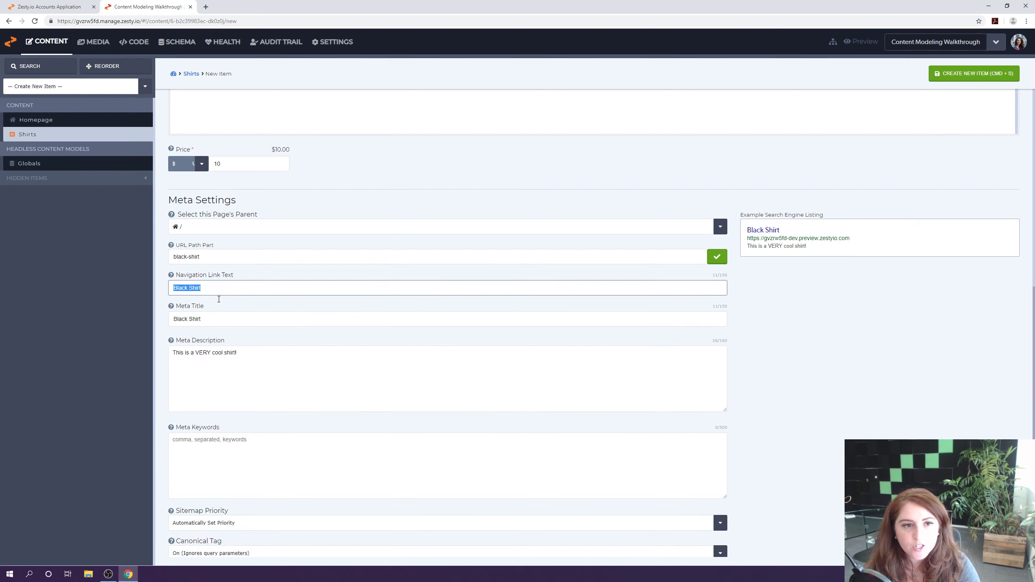
scroll(218, 298, "up", 3)
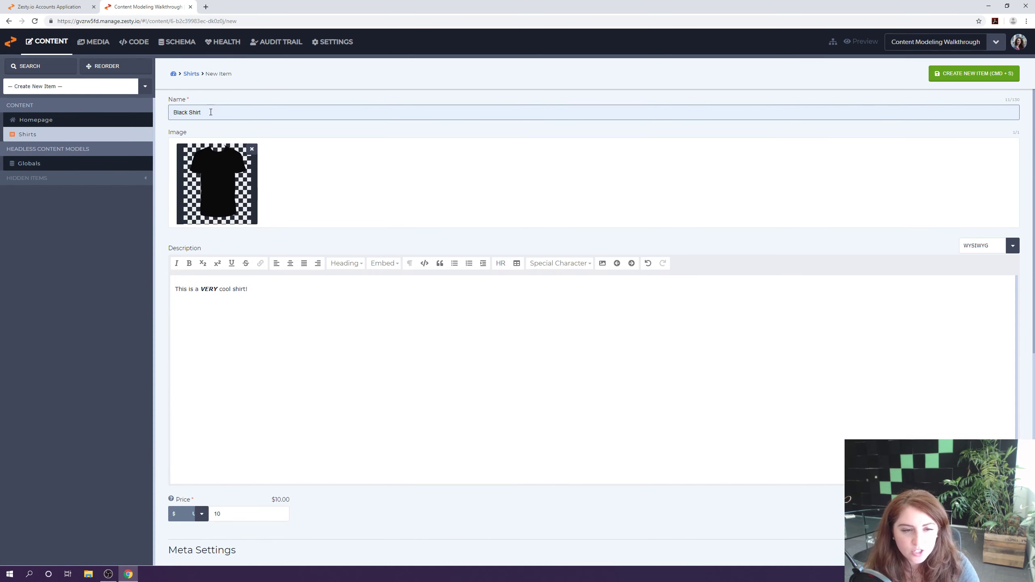
scroll(225, 140, "down", 8)
scroll(225, 140, "down", 1)
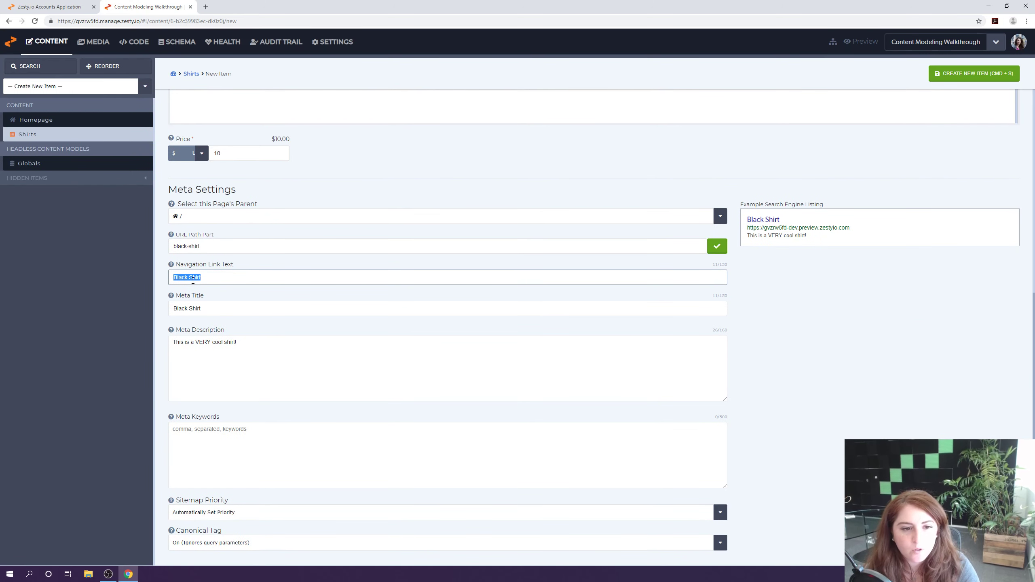
left_click(215, 278)
left_click_drag(183, 265, 261, 267)
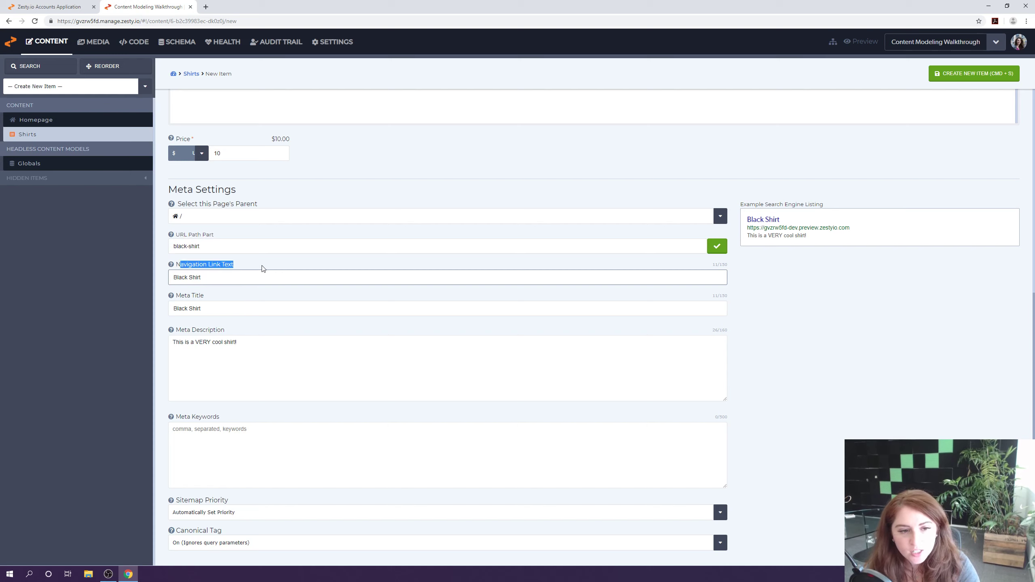
left_click_drag(180, 296, 218, 297)
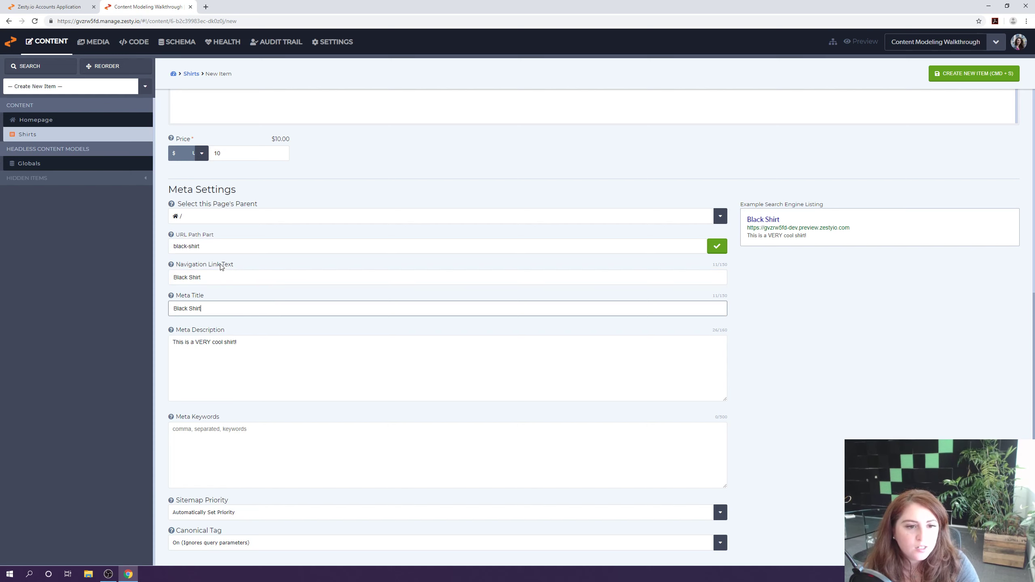
left_click_drag(217, 245, 171, 244)
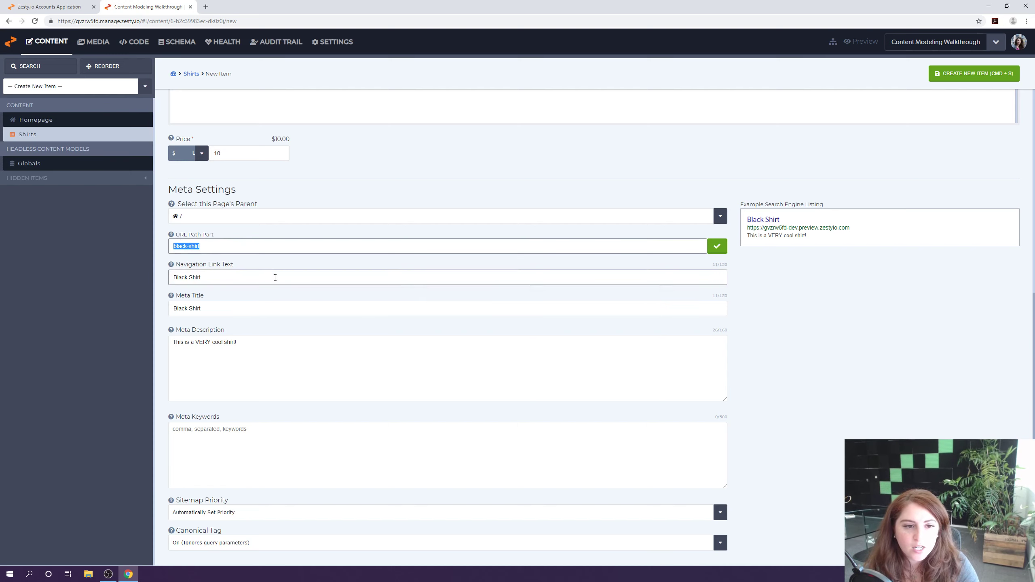
left_click(206, 234)
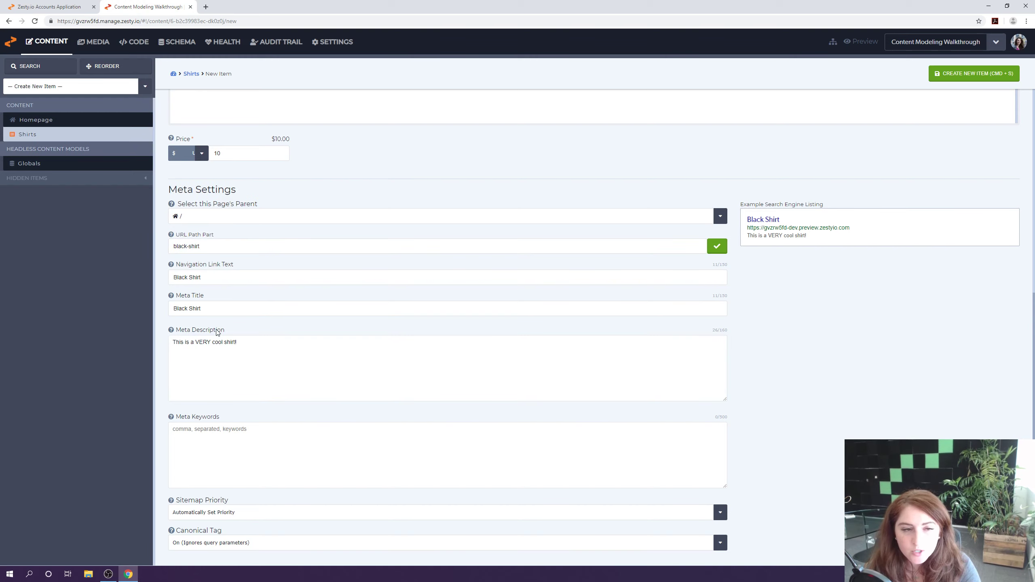
scroll(218, 333, "up", 9)
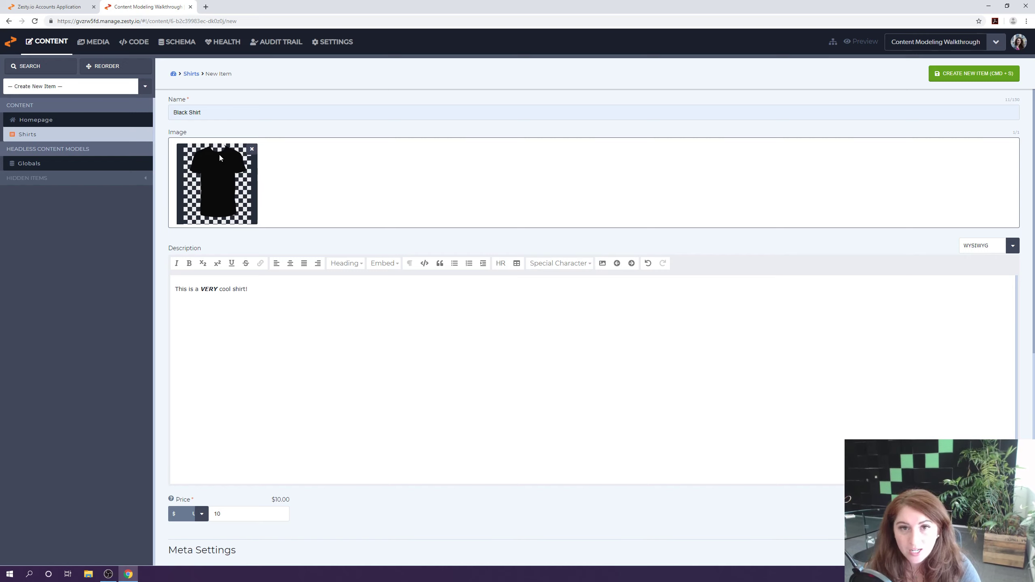
Append "This is customizable!" to the Black Shirt item's meta description
scroll(291, 211, "down", 5)
scroll(287, 205, "down", 4)
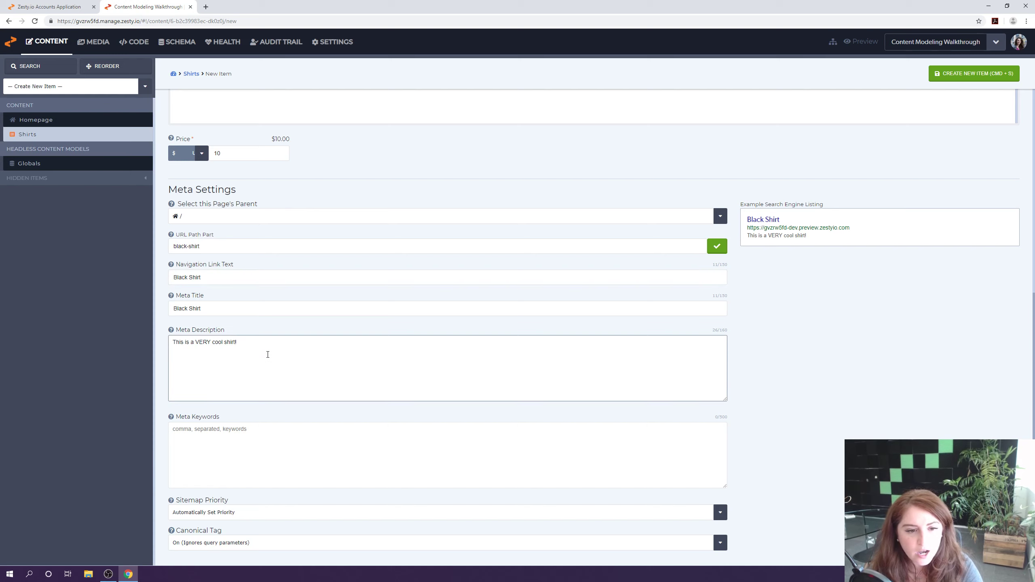
type("This is")
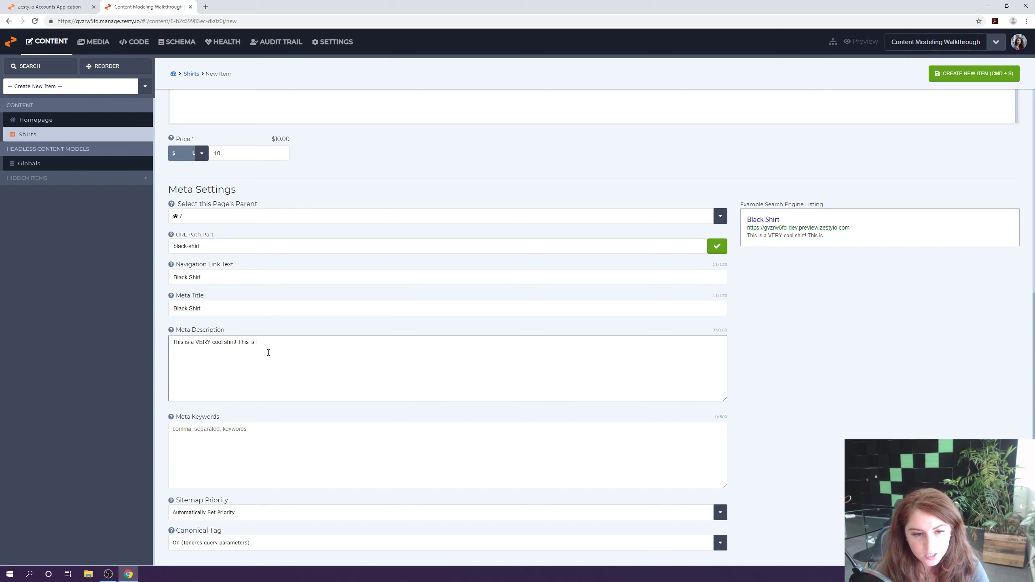
type(" customa")
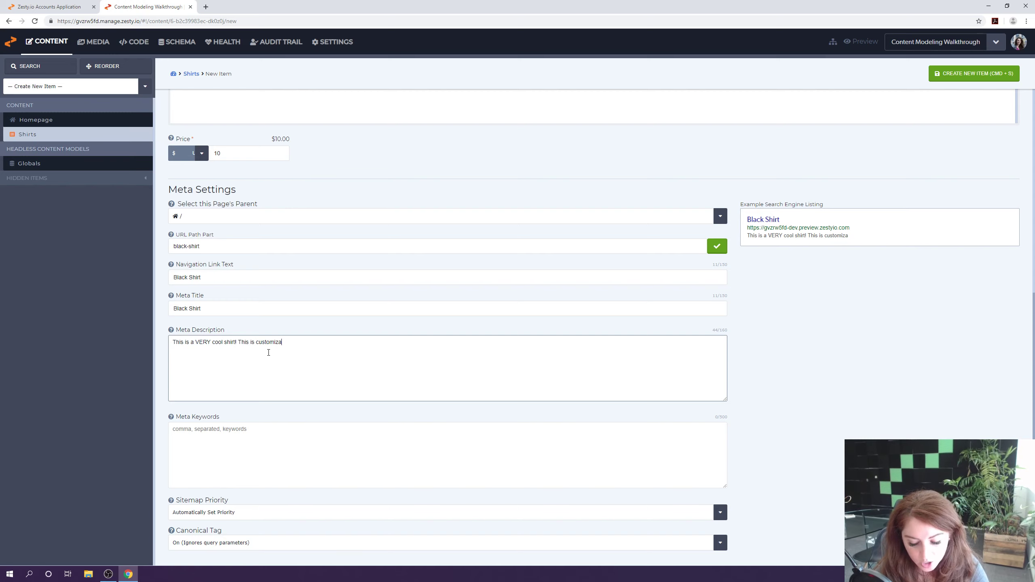
type("izable~")
key("BackSpace")
right_click(285, 342)
left_click(304, 350)
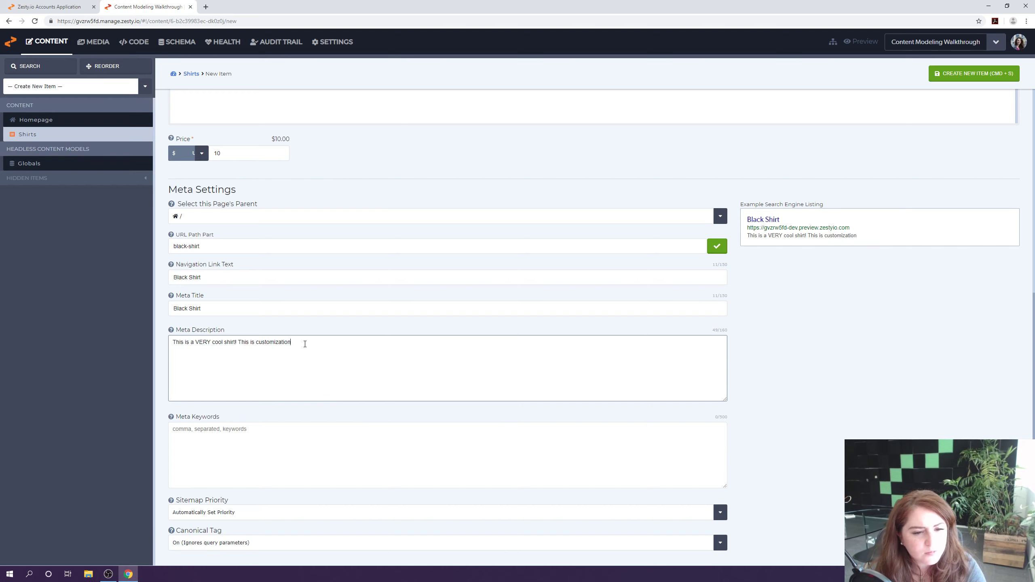
left_click_drag(301, 343, 277, 341)
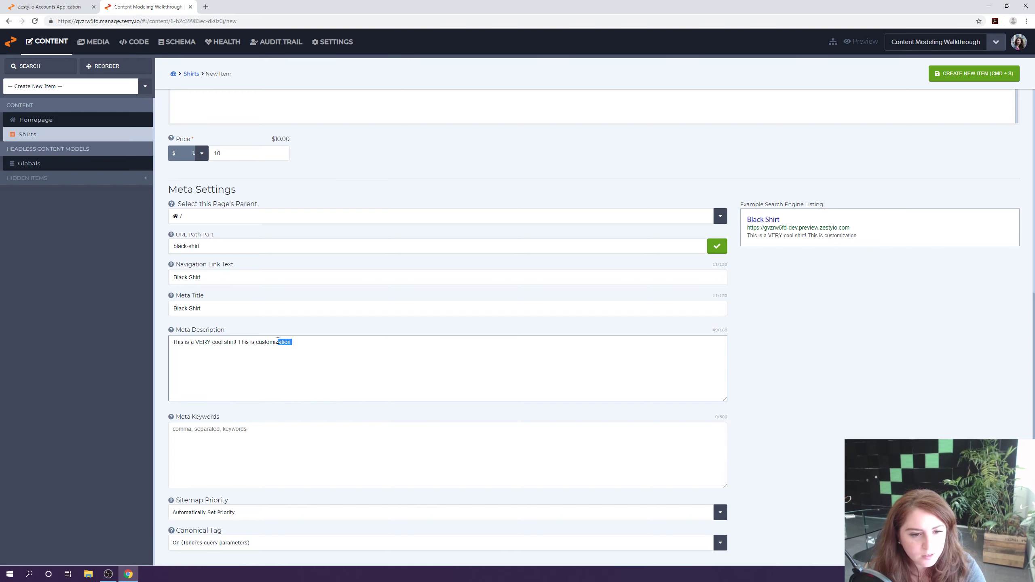
type("abl")
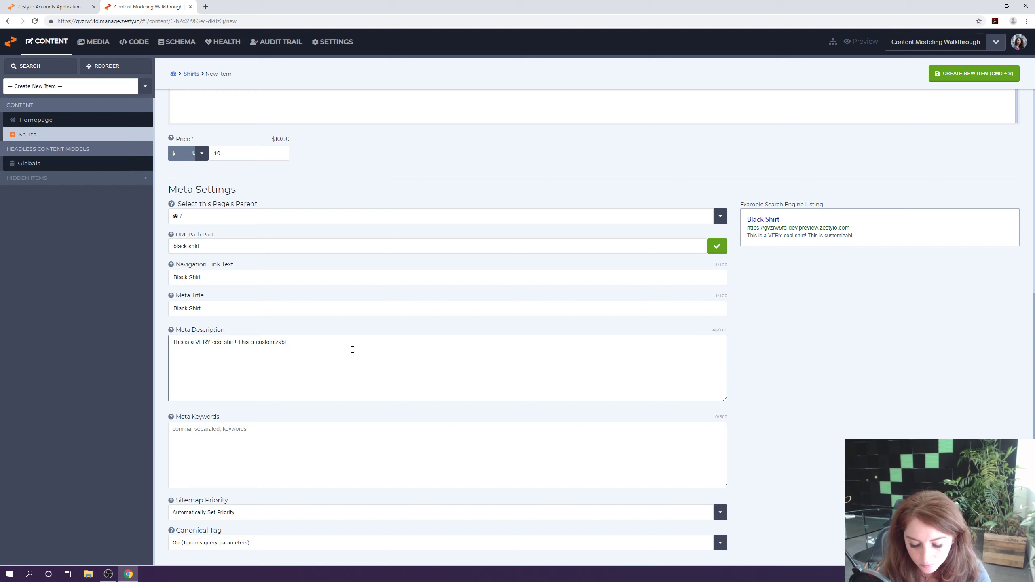
type("e~")
type("!")
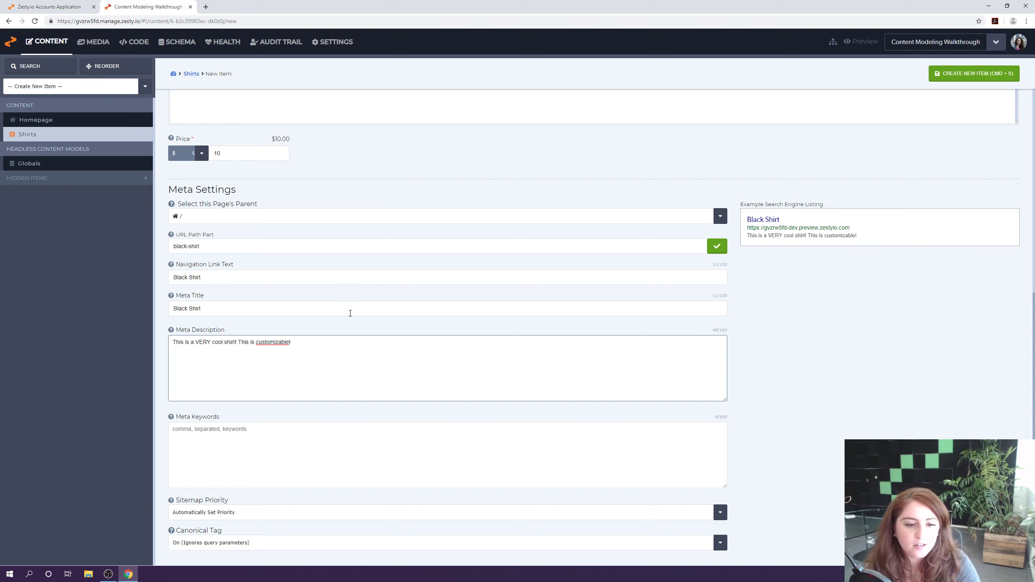
Review the meta description, navigation link text and URL path part, and create the Black Shirt item
left_click_drag(288, 337, 171, 323)
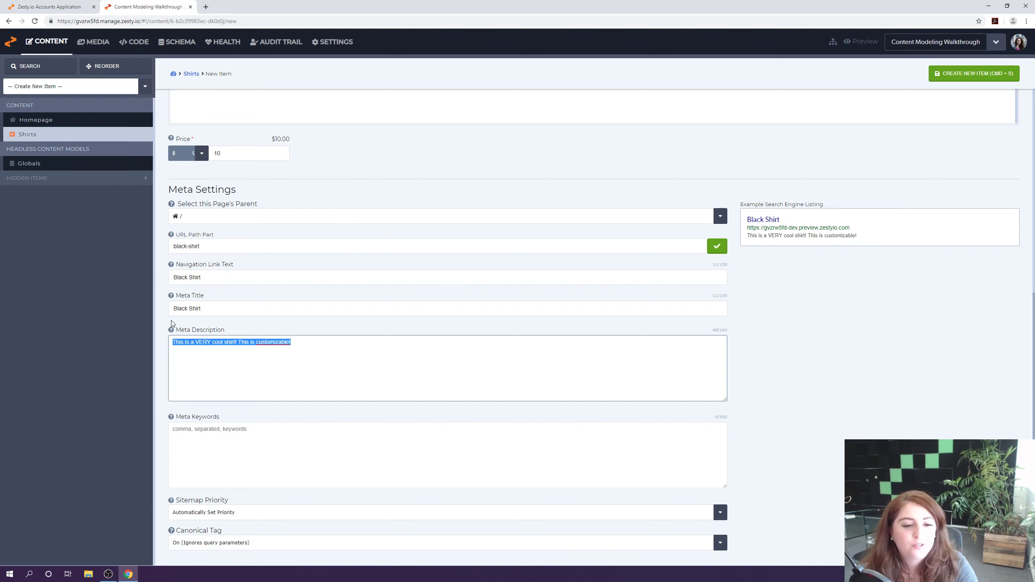
left_click(245, 280)
left_click_drag(245, 280, 188, 273)
left_click_drag(205, 246, 124, 238)
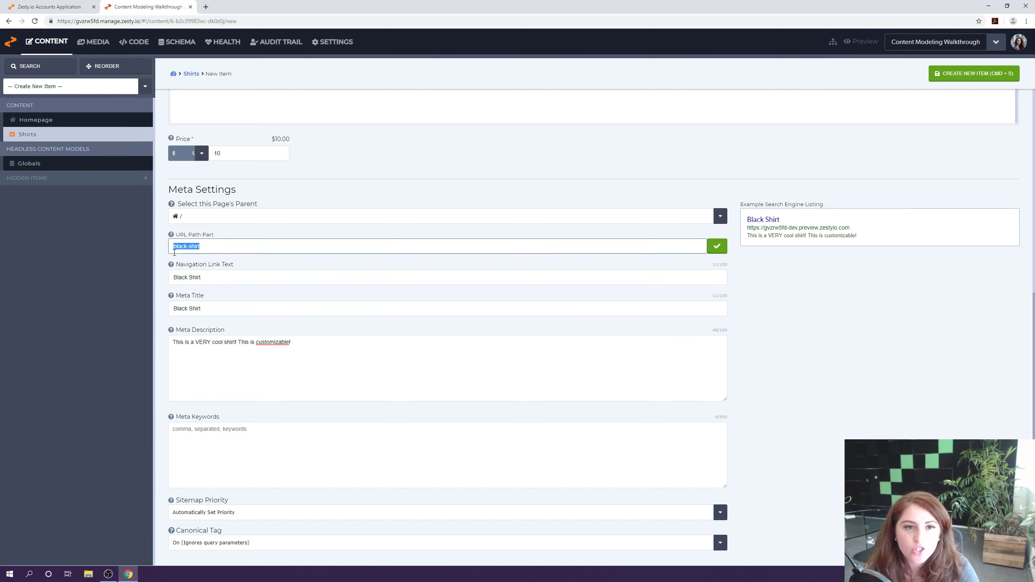
left_click(282, 253)
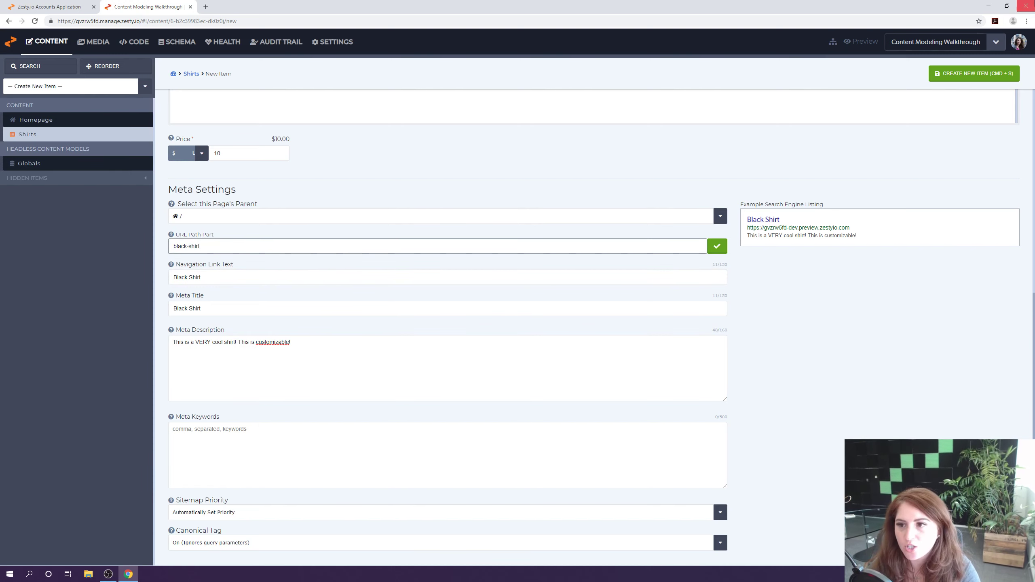
left_click(958, 81)
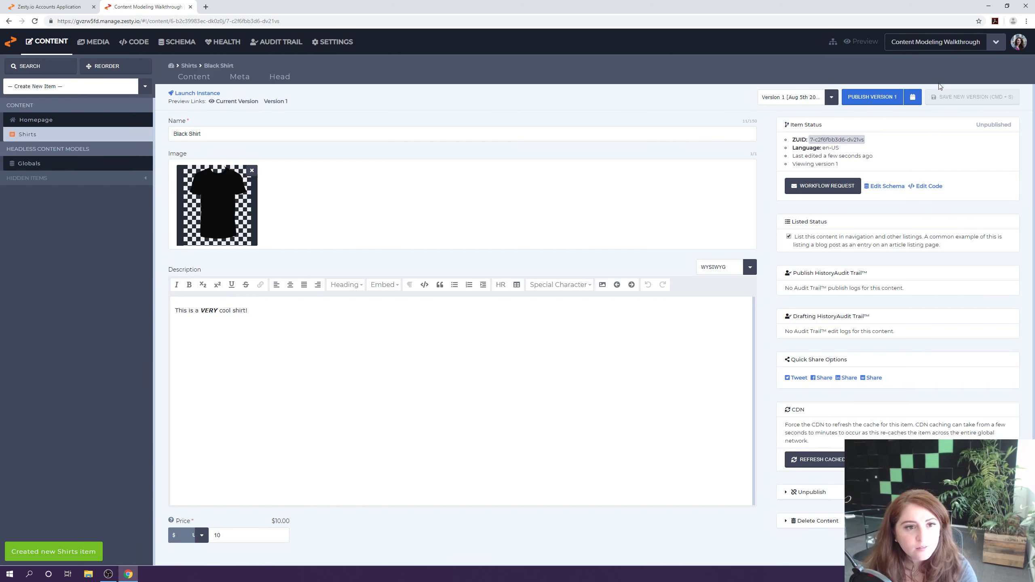
Return to the Shirts item list, start another item and name it White Shirt
left_click(54, 137)
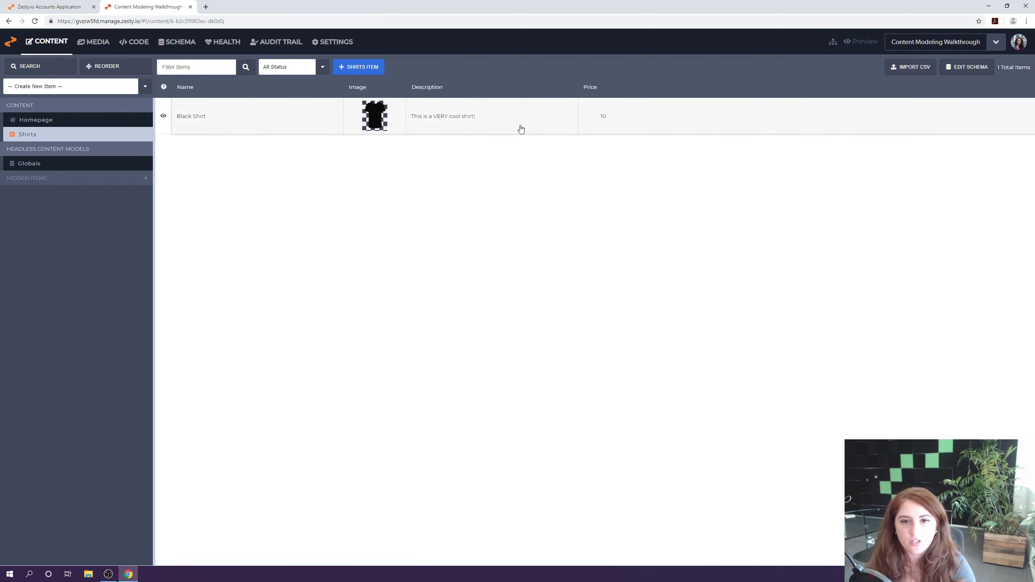
left_click(357, 68)
left_click(332, 109)
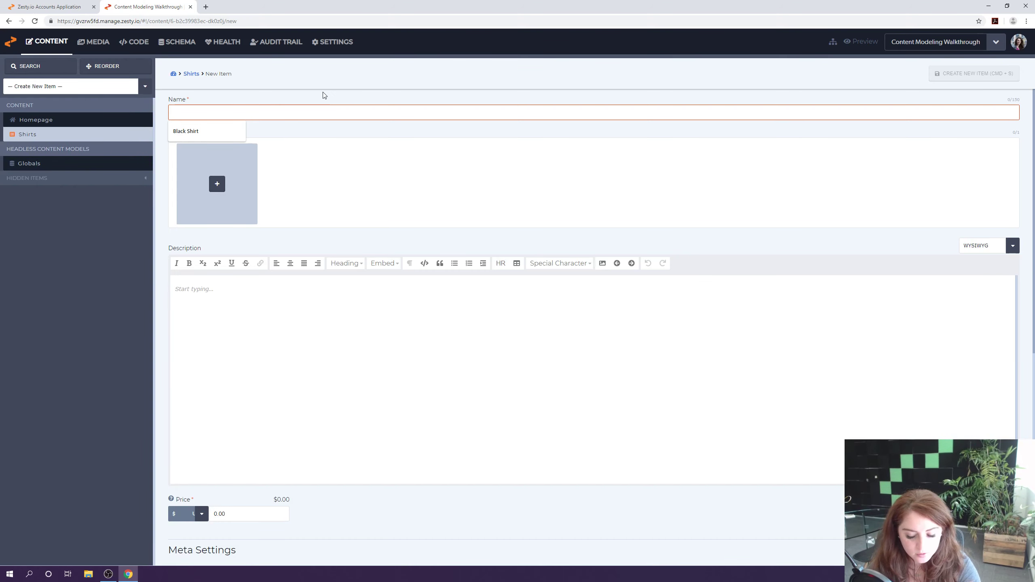
type("White Shirt")
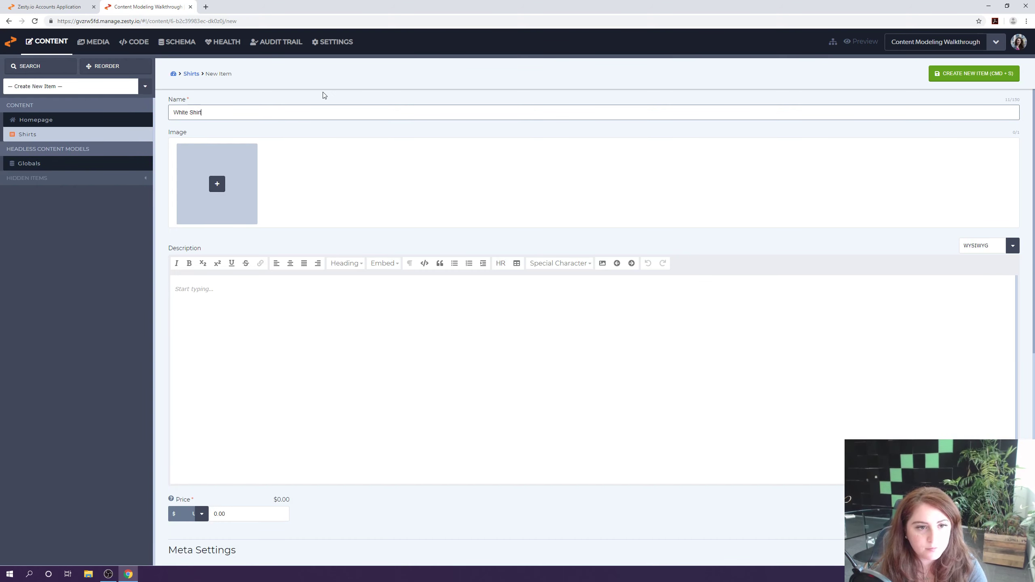
Give the White Shirt item the white-t-shirt.png image and the description "If you iron this shirt, the wrinkles will come out!"
left_click(218, 183)
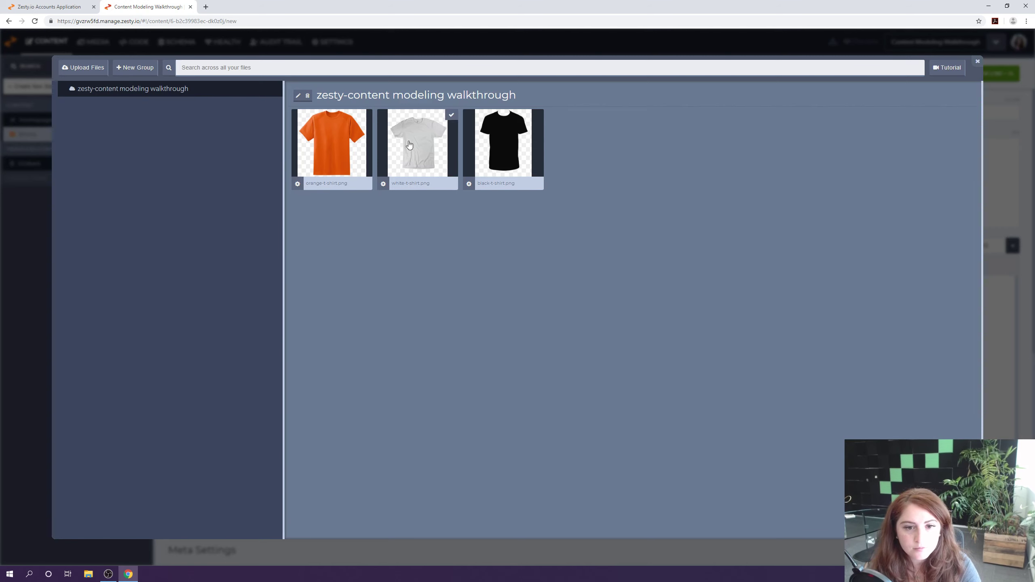
left_click(409, 144)
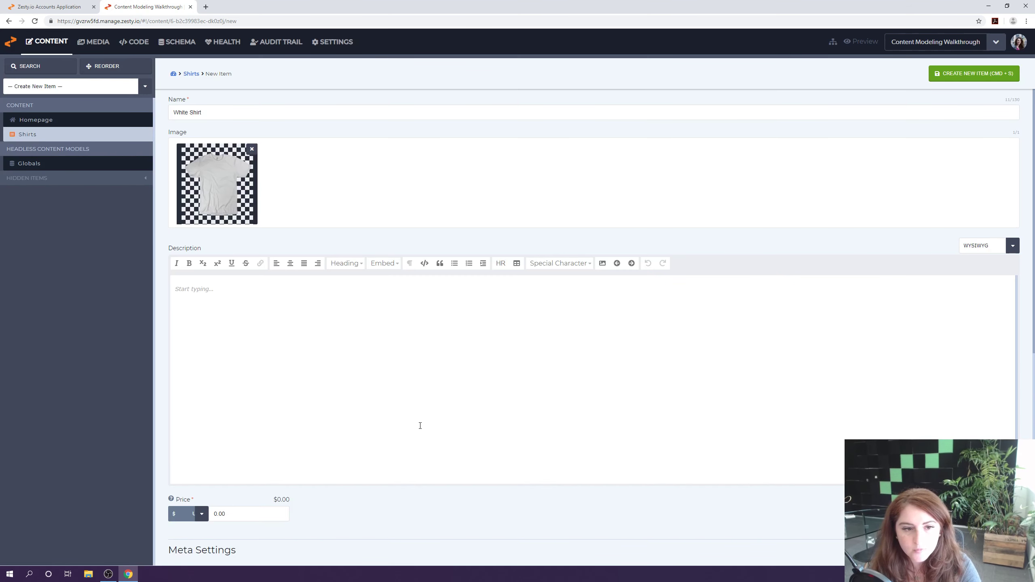
left_click(419, 425)
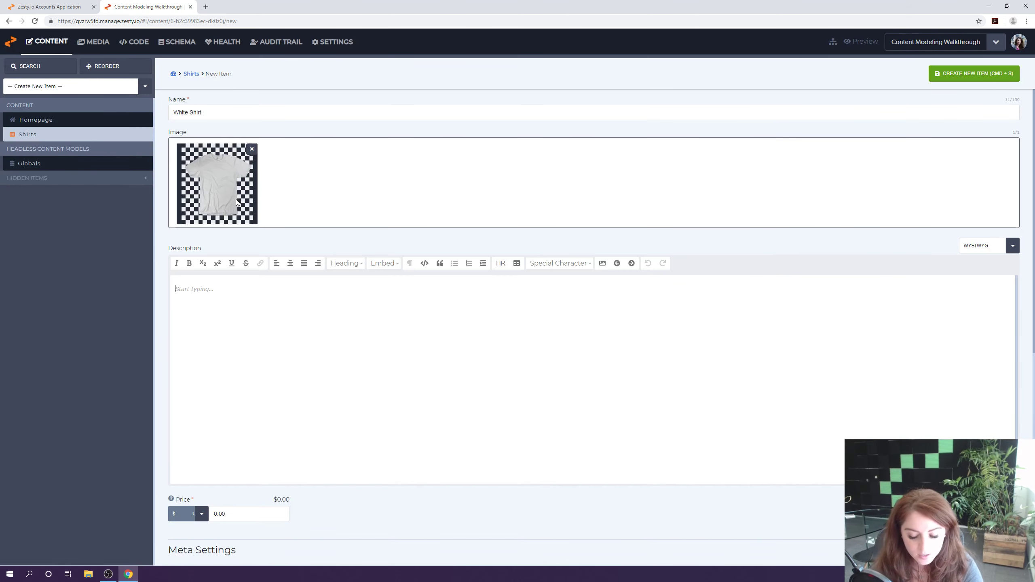
type("If you iron this shirtm")
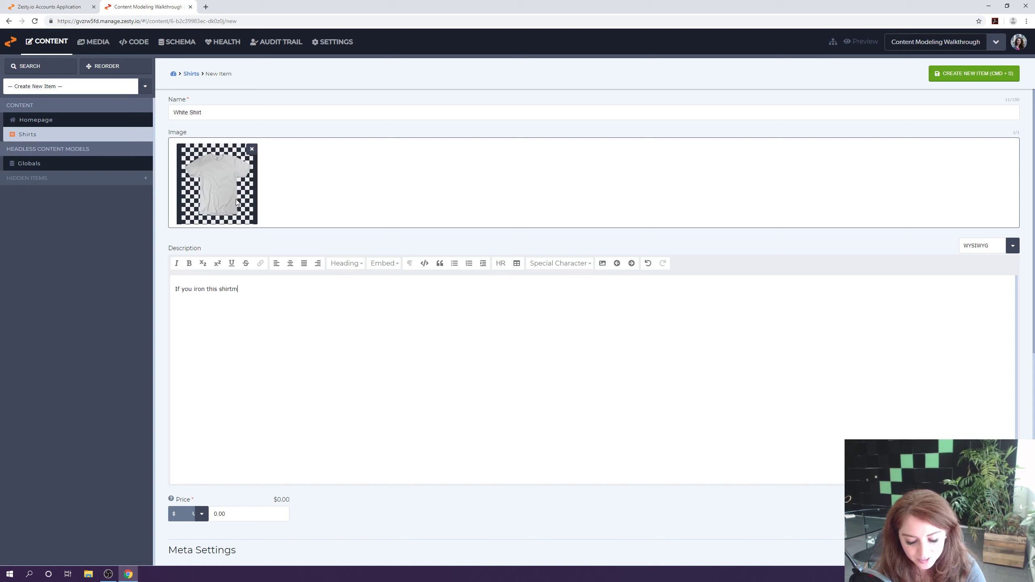
key("BackSpace")
type(", the wrinkles will come out!")
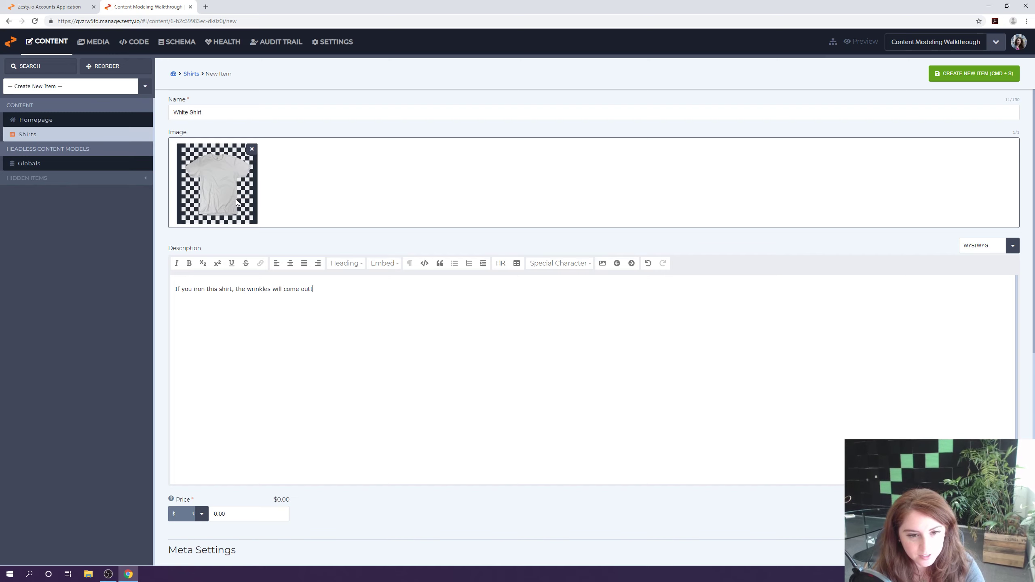
Set the White Shirt item's price to 5
left_click_drag(242, 514, 172, 505)
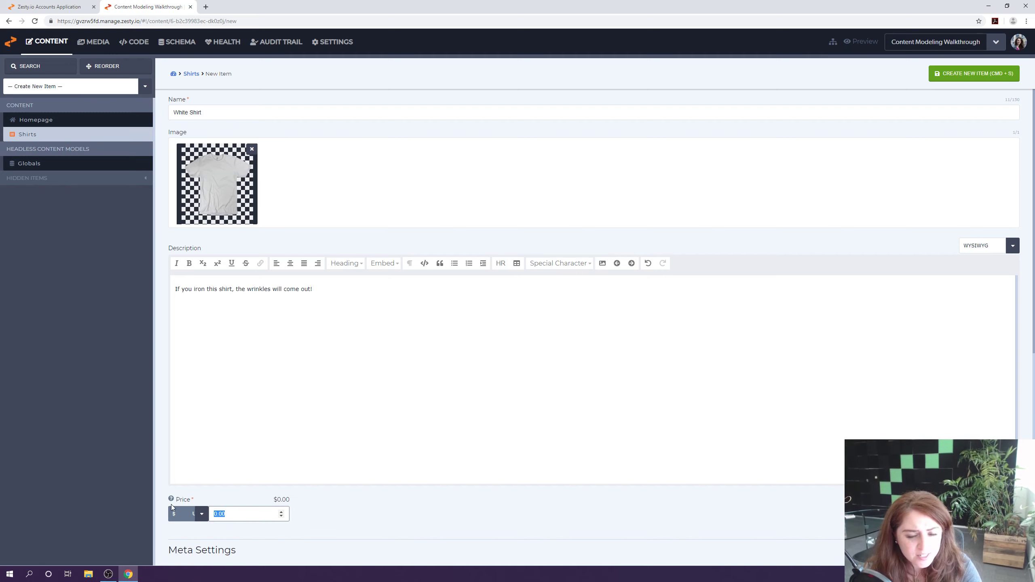
type("5")
left_click(357, 465)
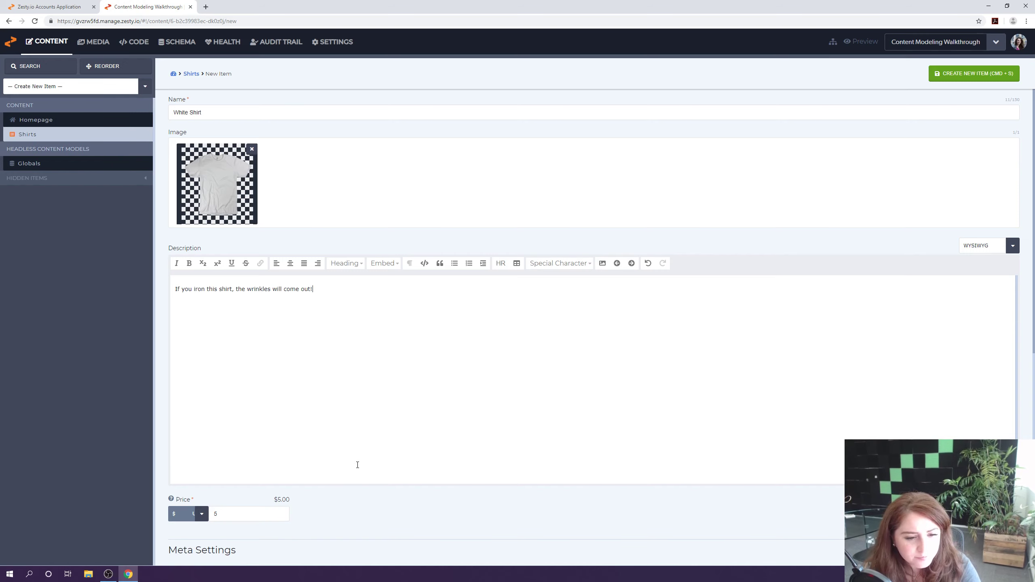
Review the item's meta settings and create the White Shirt item
scroll(357, 465, "down", 3)
scroll(358, 465, "down", 3)
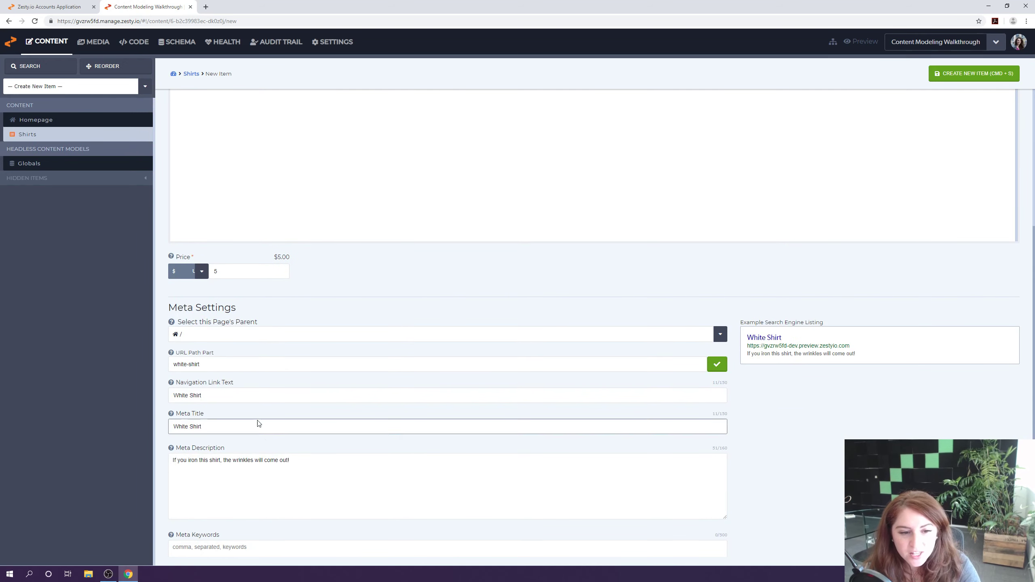
scroll(262, 388, "down", 3)
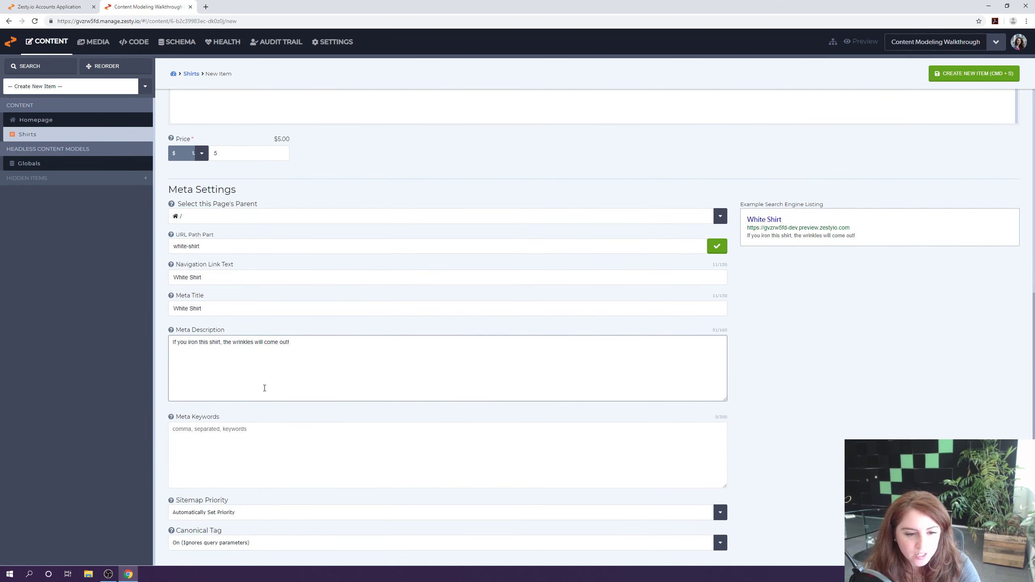
scroll(299, 328, "up", 4)
scroll(299, 327, "up", 5)
left_click(966, 77)
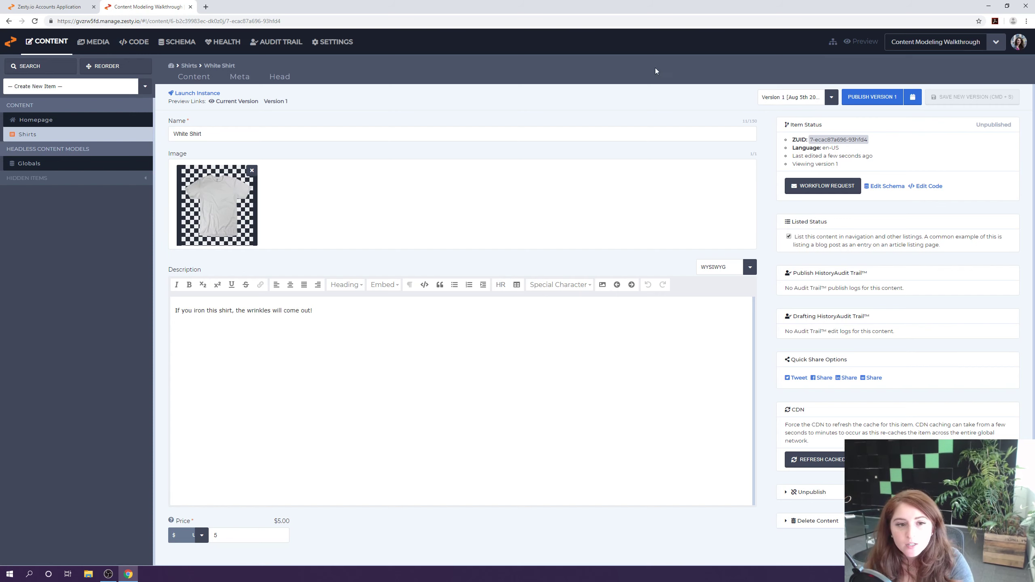
Look at the White Shirt item's publish scheduling options and close them without scheduling
left_click(912, 98)
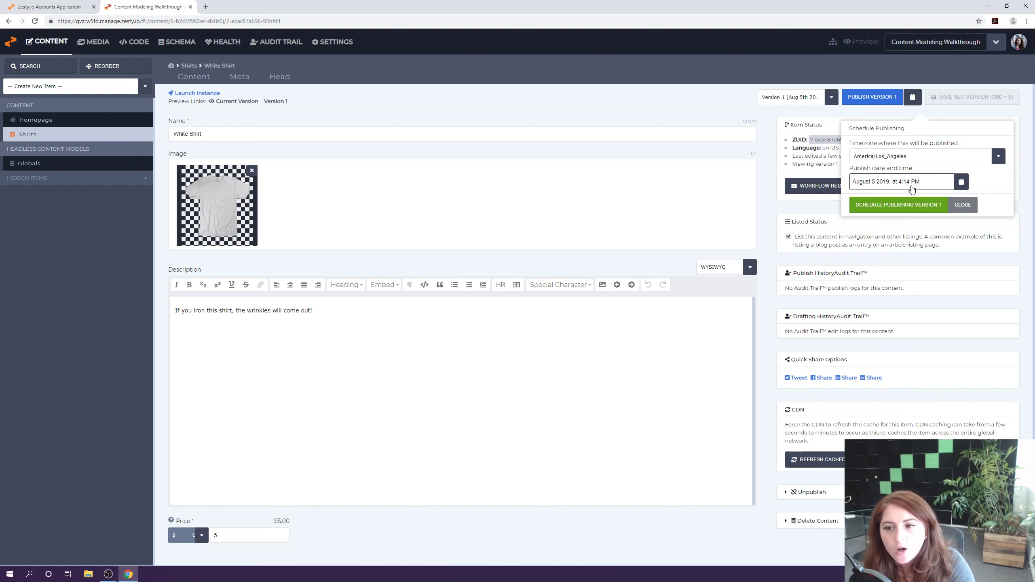
left_click(962, 205)
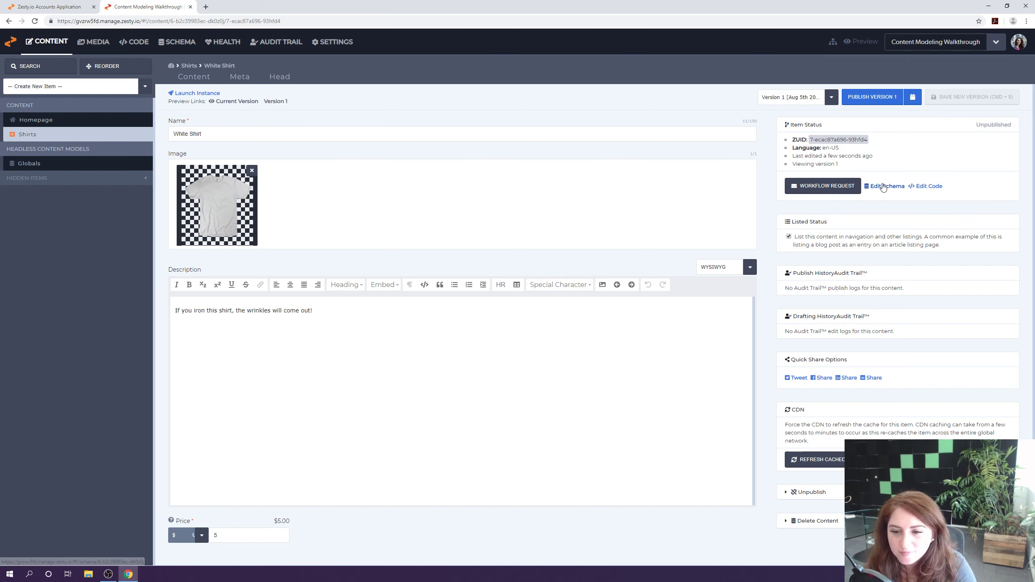
Return to the Shirts item list and start another item named Orange Shirt
left_click(188, 66)
left_click(351, 70)
left_click(339, 116)
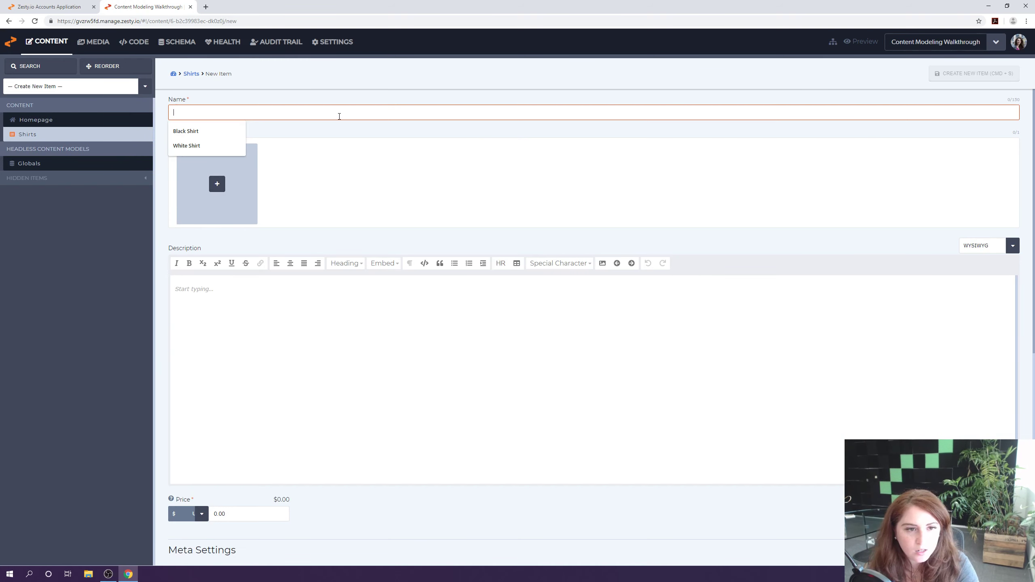
type("Orange Shirt")
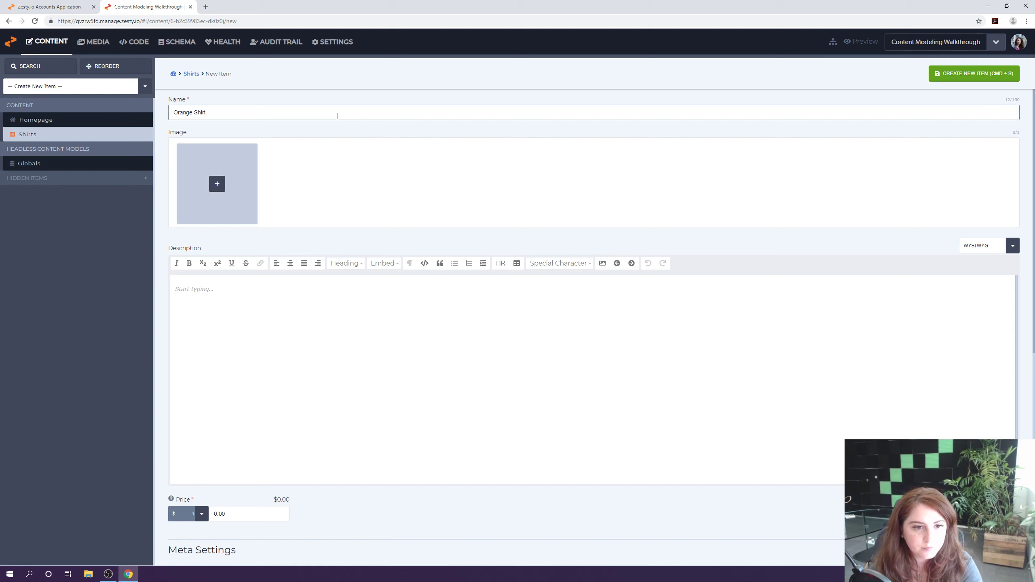
Give the Orange Shirt item the orange-t-shirt.png image and the description "This shirt is Zesty Orange!"
left_click(216, 183)
left_click(348, 140)
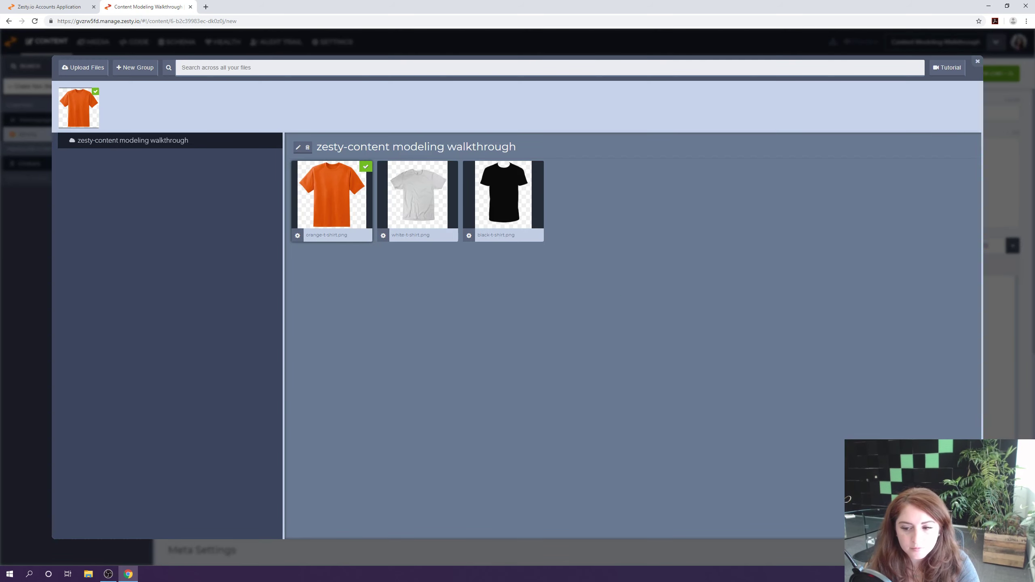
type("This shirt is Ze")
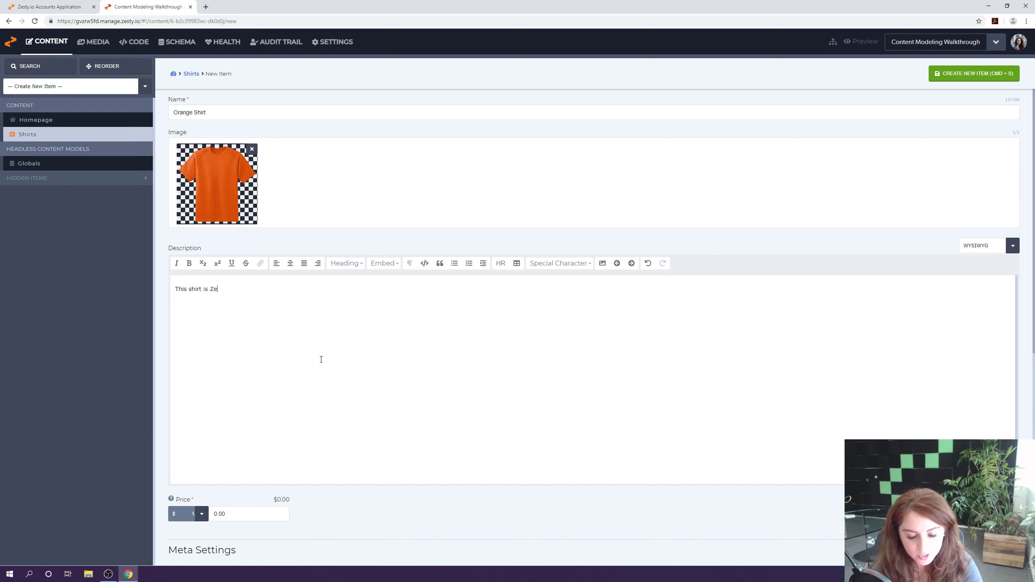
type("ange!")
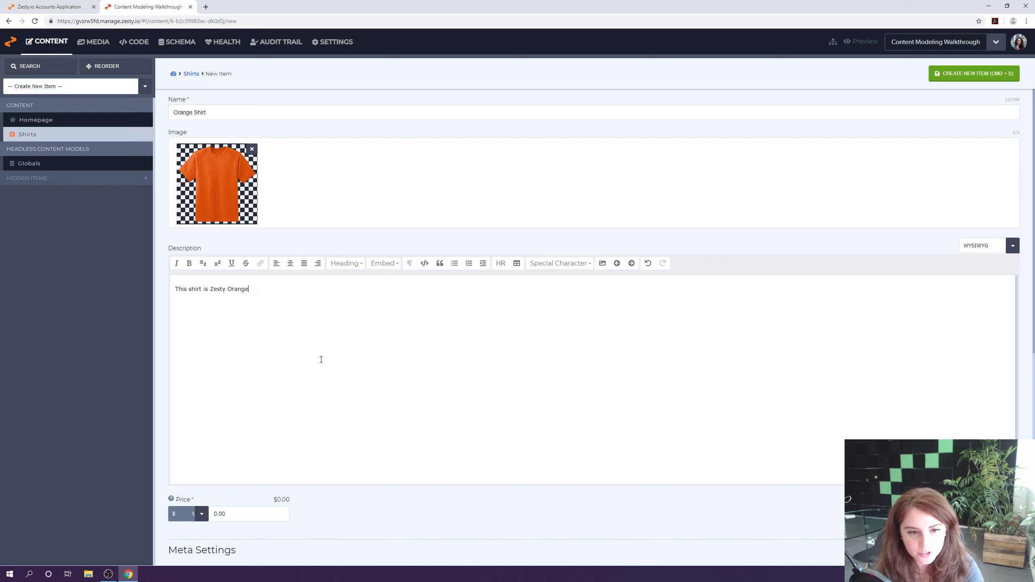
Set the price to 15 and create the Orange Shirt item
double_click(240, 514)
type("15")
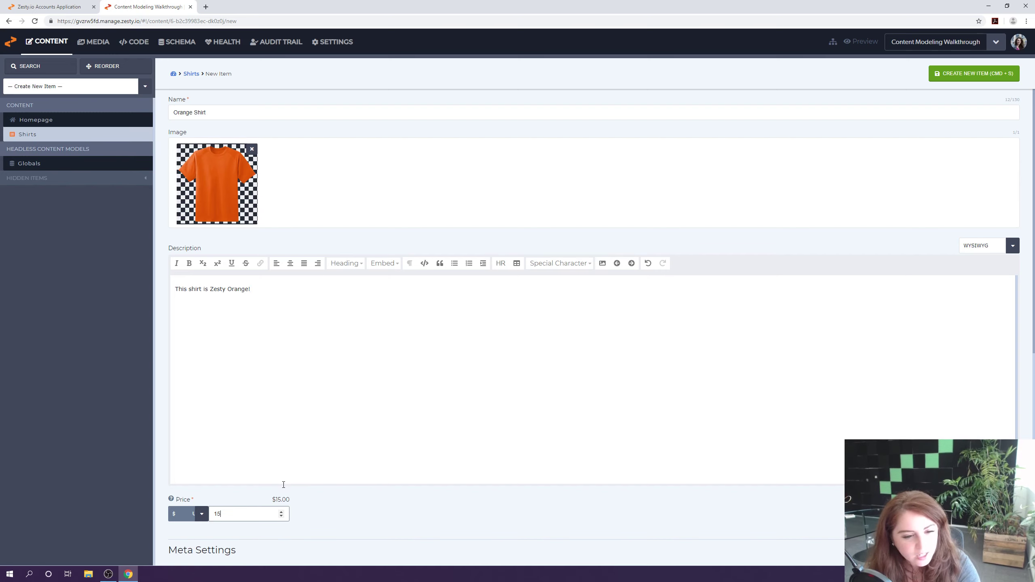
scroll(284, 480, "down", 3)
scroll(494, 377, "up", 3)
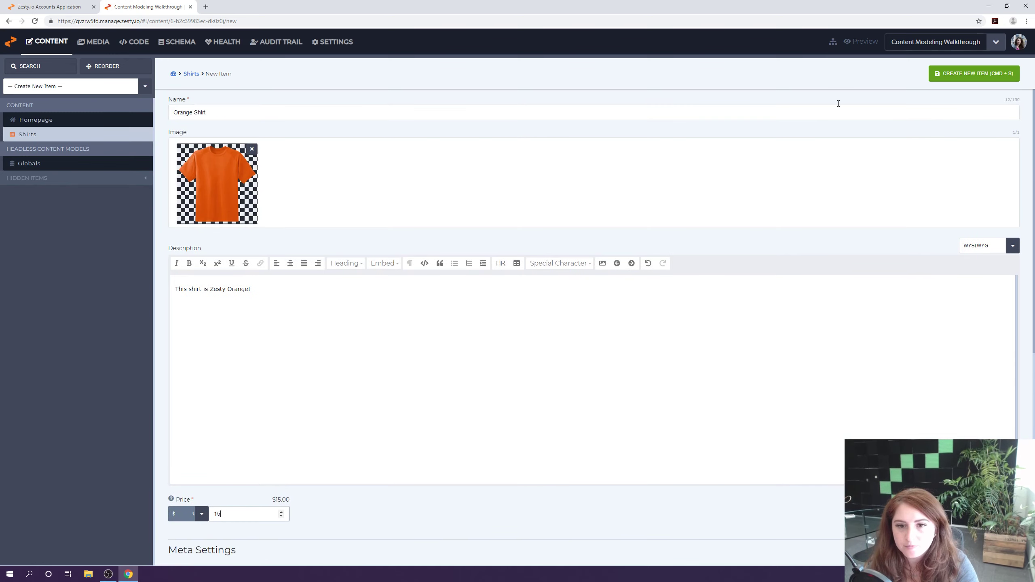
left_click(937, 76)
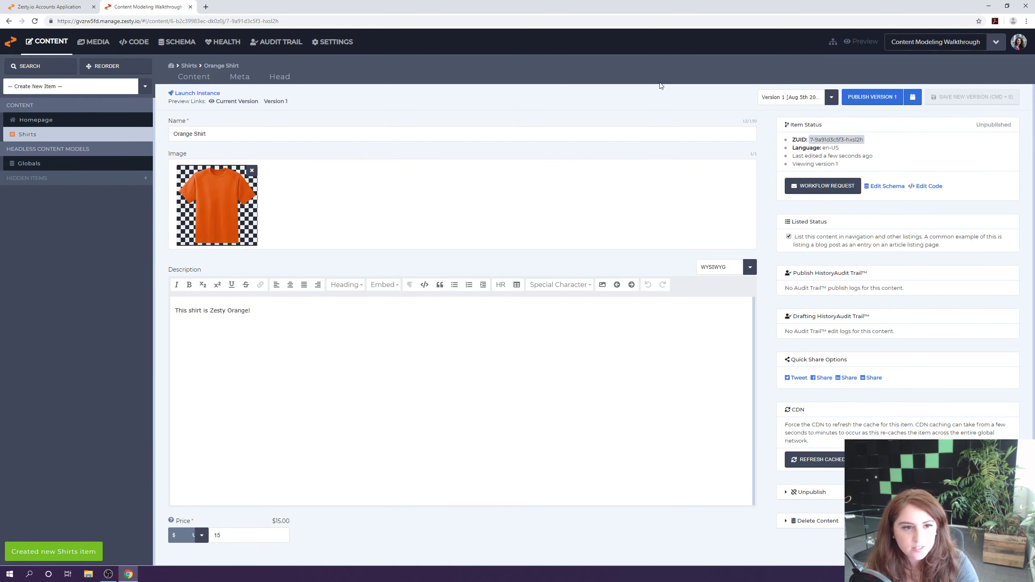
Check the Shirts item list, and create a public, multiple-entry Multi Page Model with the display name Vendors
left_click(74, 136)
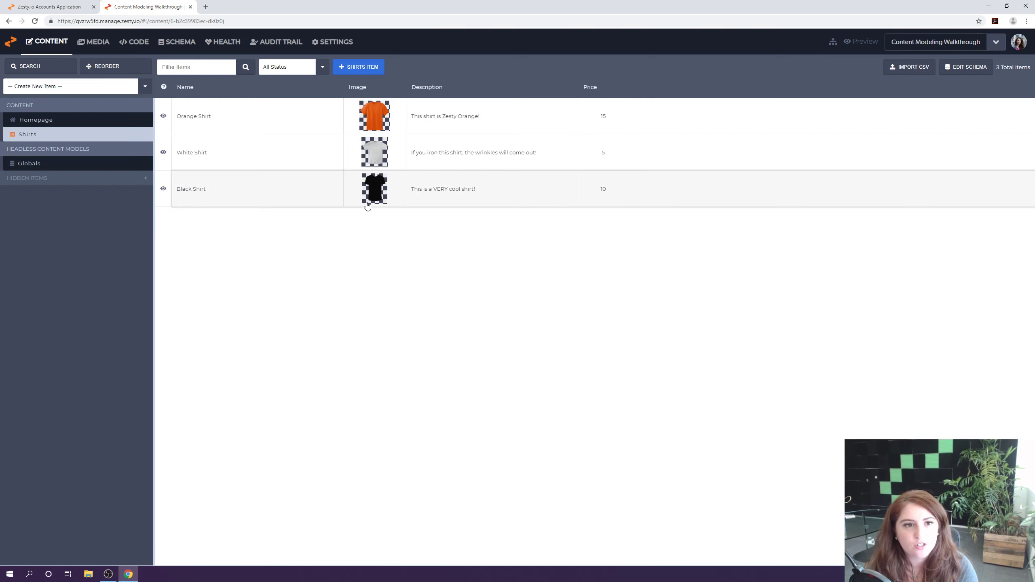
left_click(160, 39)
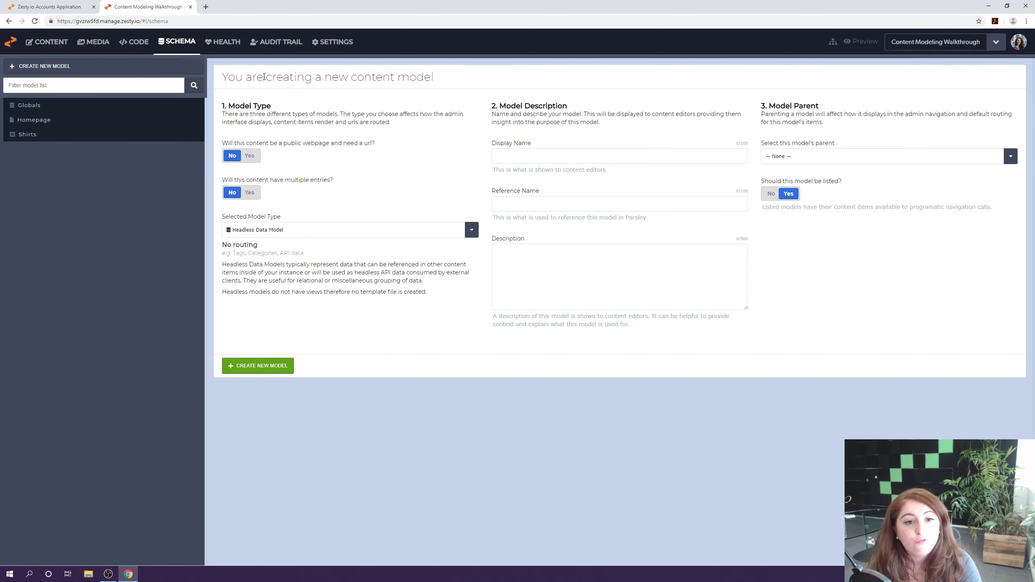
left_click(250, 156)
left_click(257, 192)
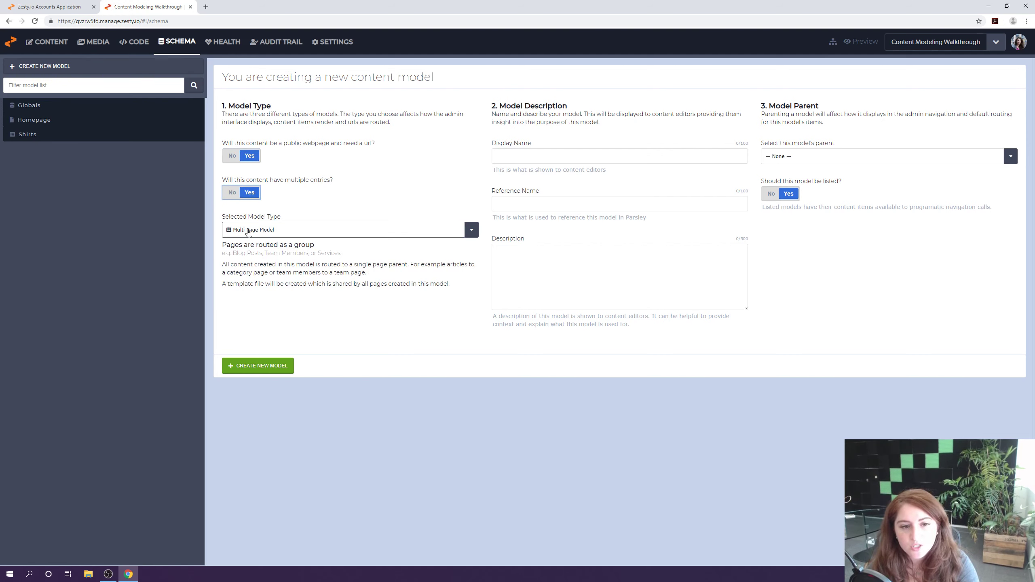
left_click(583, 156)
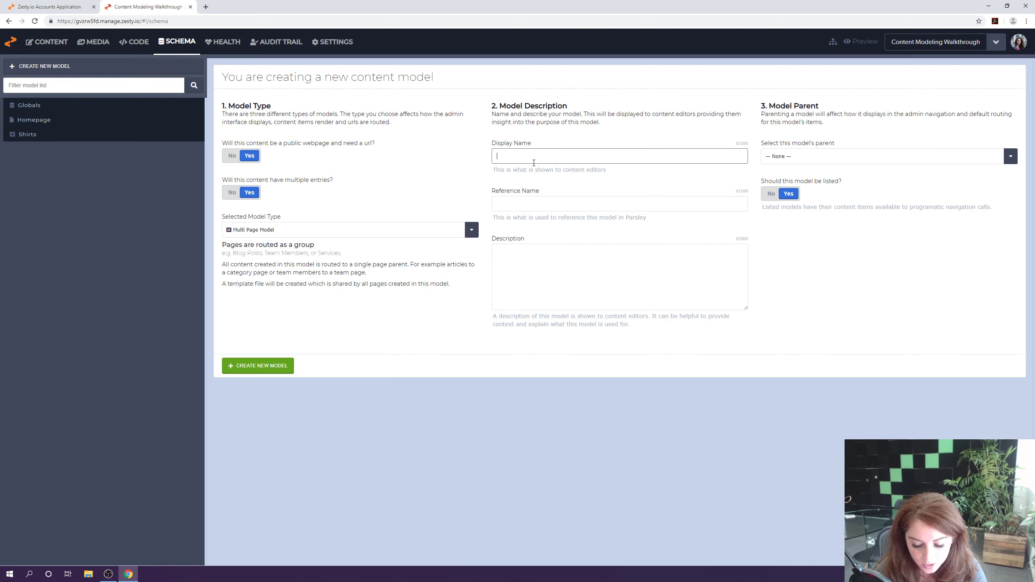
type("Vendors")
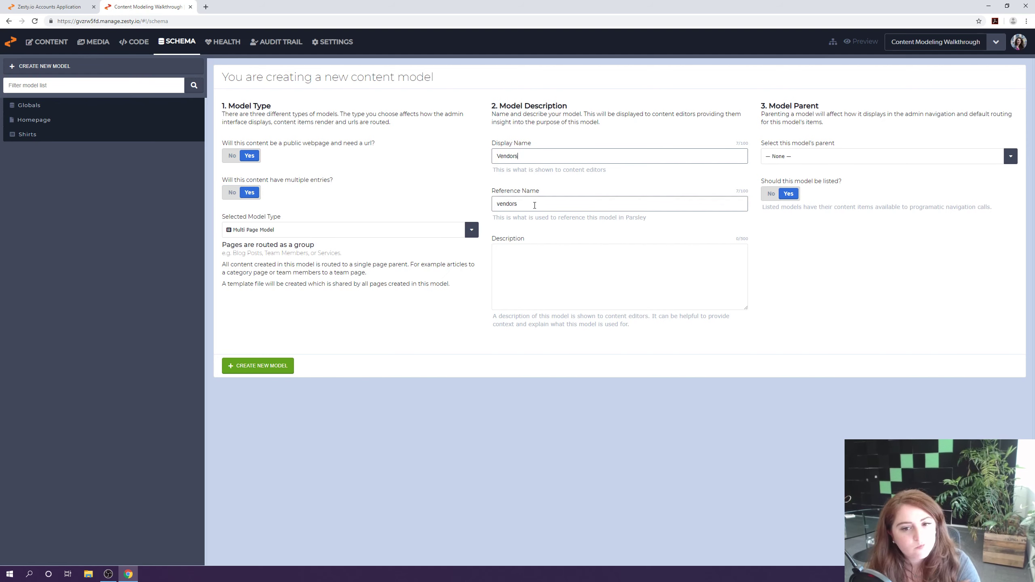
left_click(252, 364)
Add a Text field labelled Name to the Vendors model, shown in the table listing
left_click(273, 77)
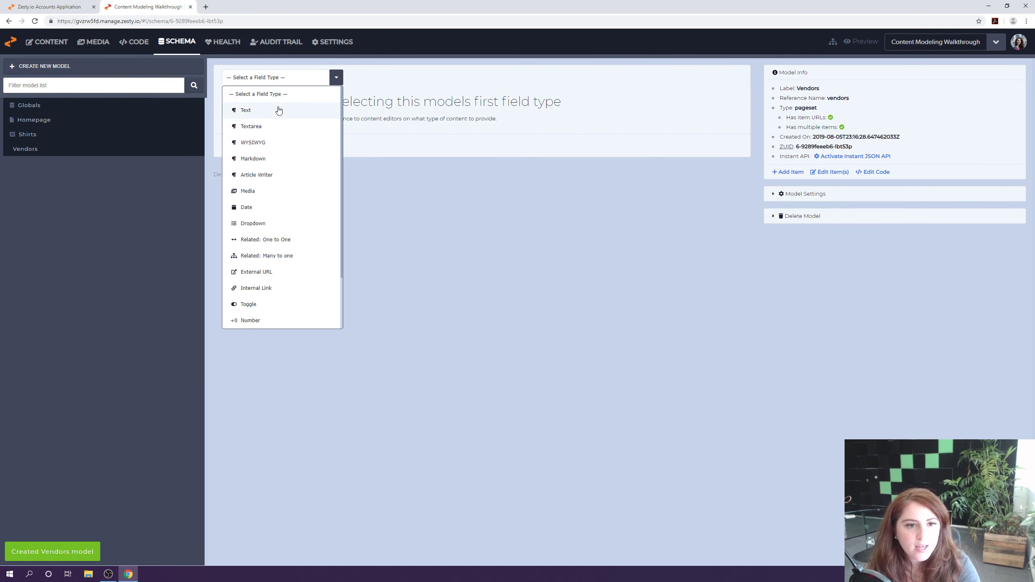
left_click(278, 110)
left_click(243, 123)
type("Name")
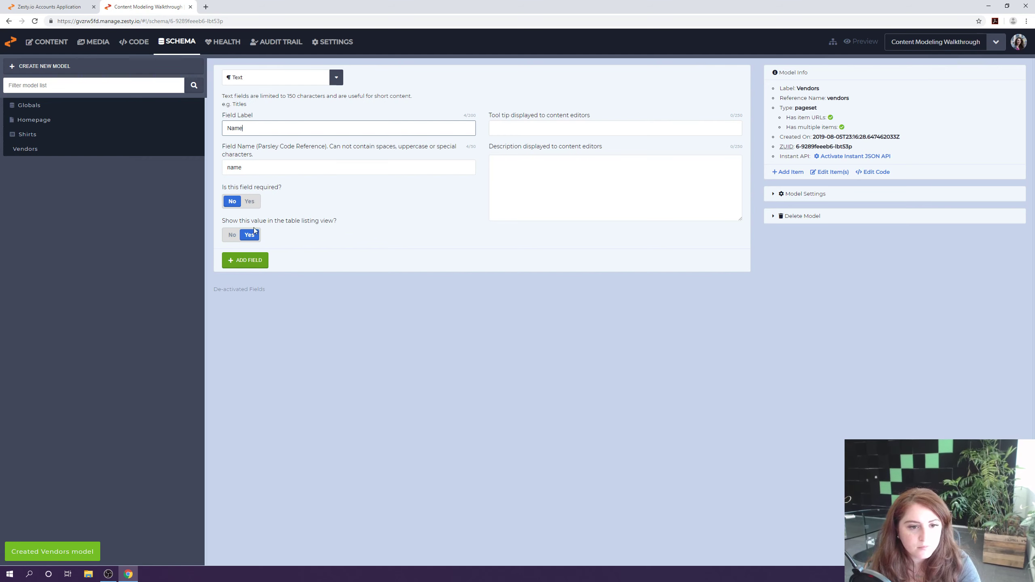
left_click(247, 260)
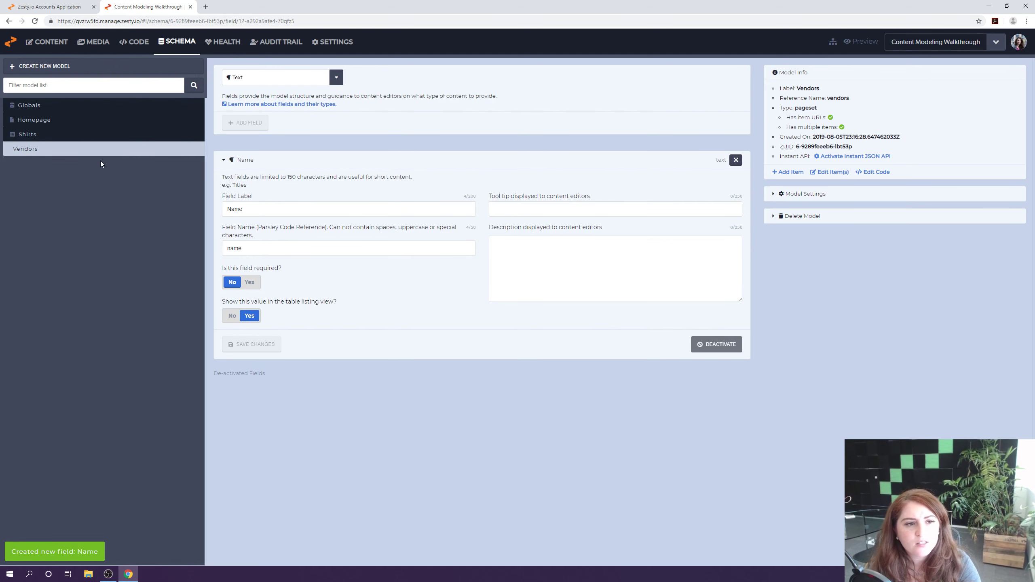
Add a Related: One to One field labelled Vendor to the Shirts model, relating it to the Vendors model's Name field
left_click(39, 139)
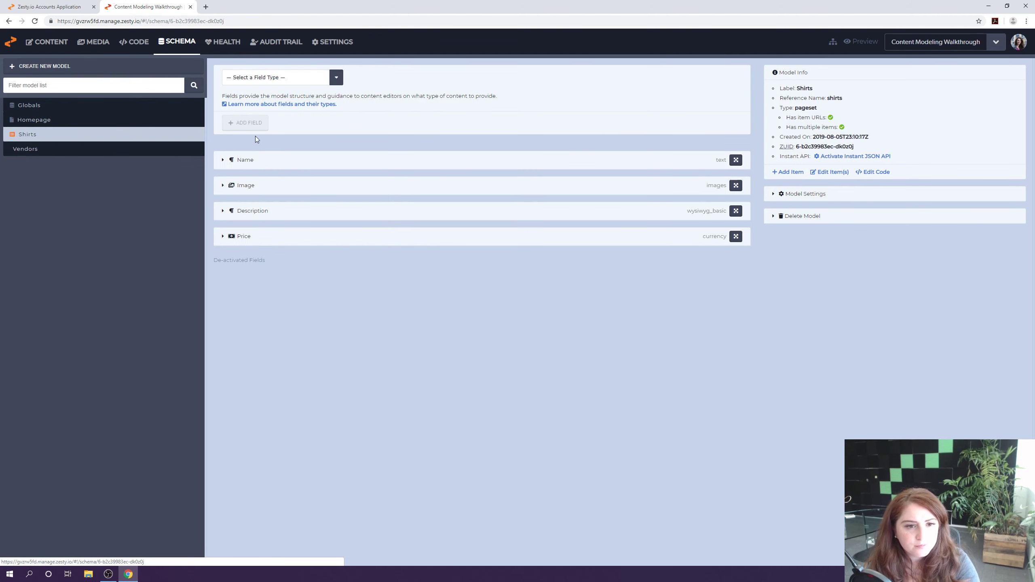
left_click(248, 77)
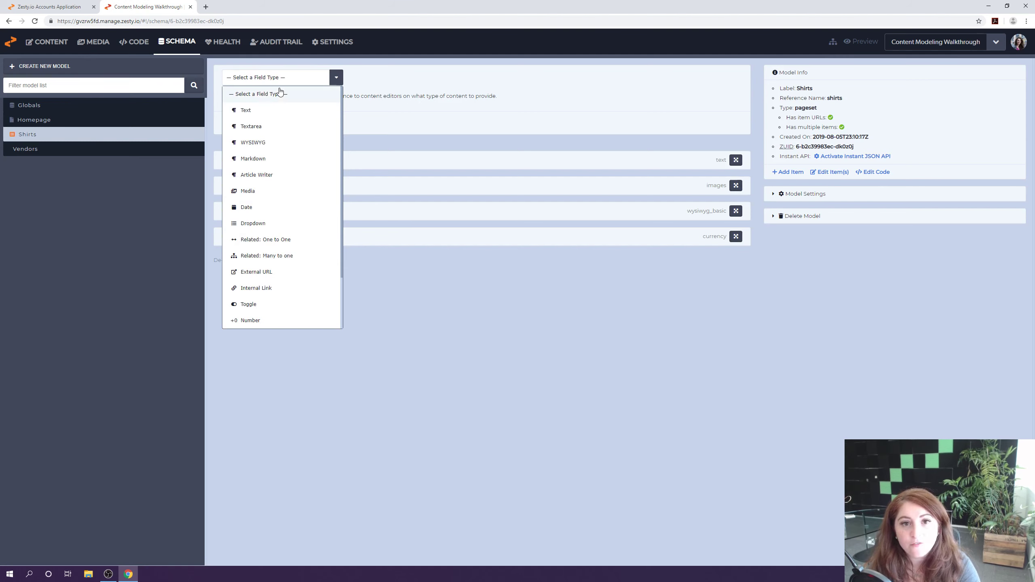
left_click(275, 240)
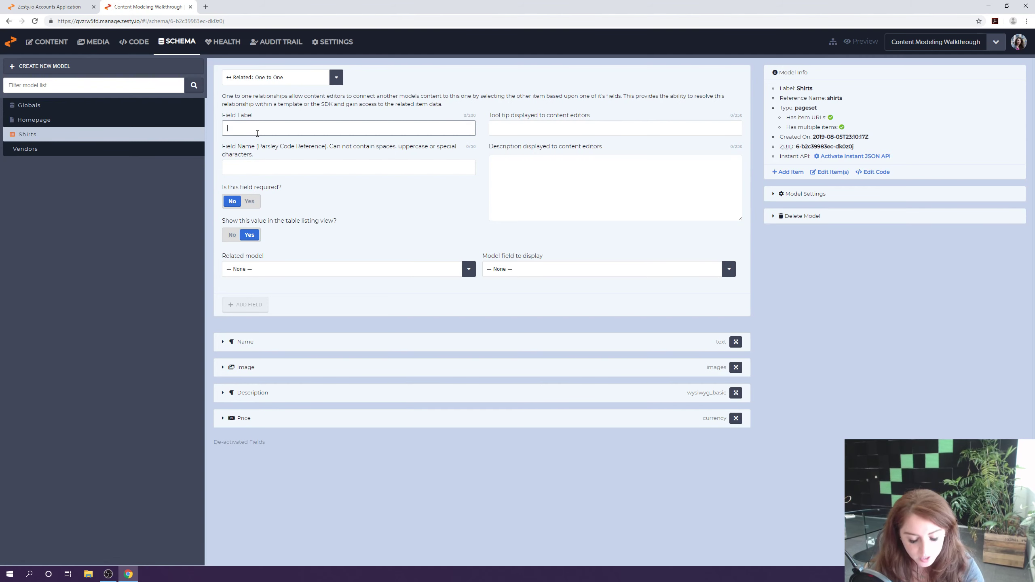
type("Vendor")
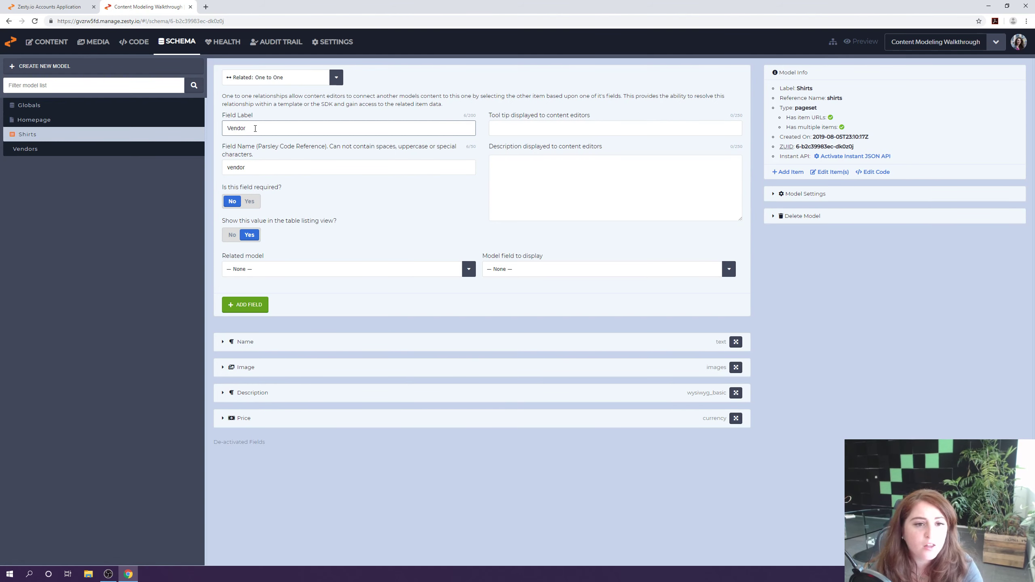
left_click(272, 270)
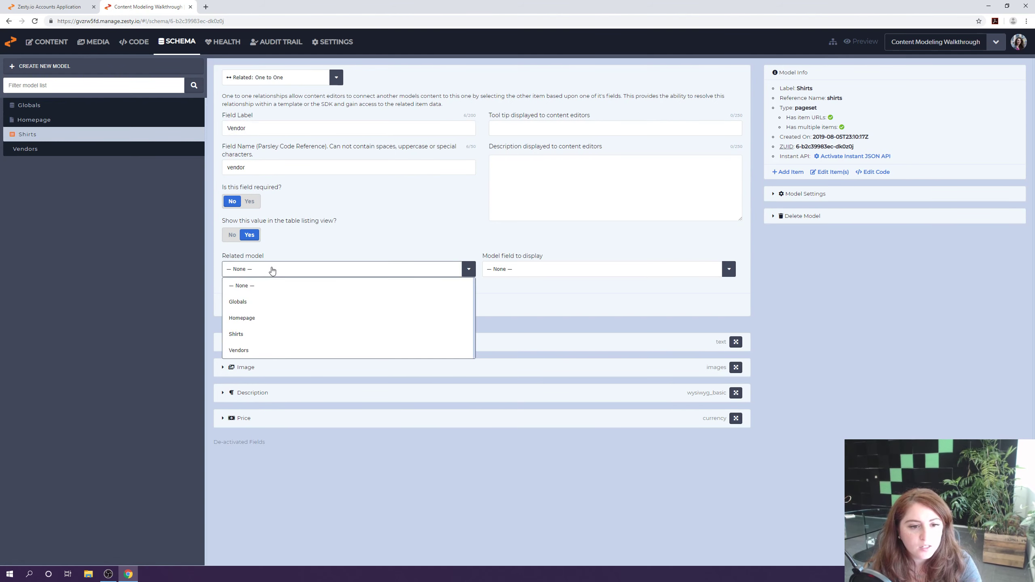
left_click(246, 349)
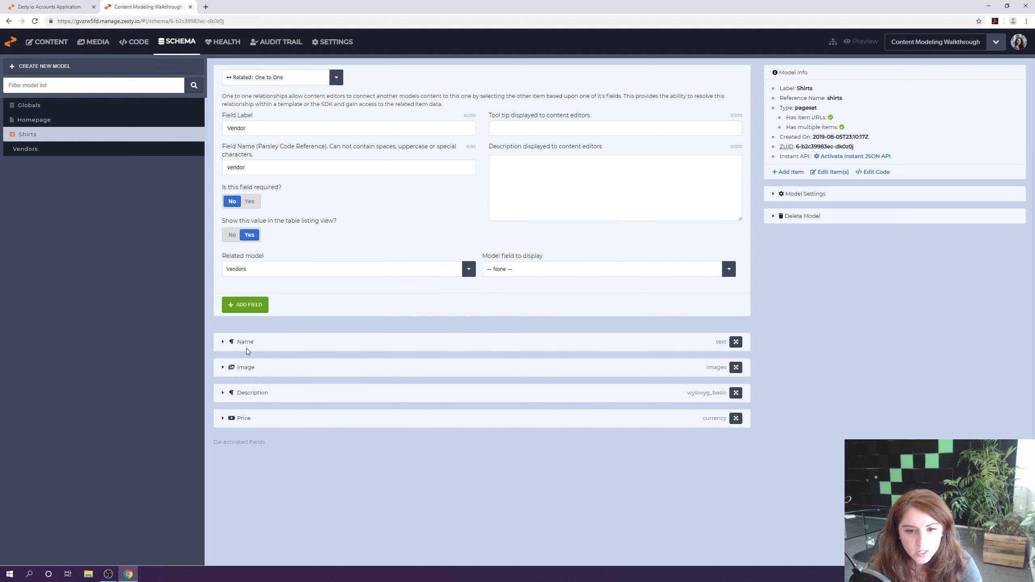
left_click(508, 270)
left_click(510, 301)
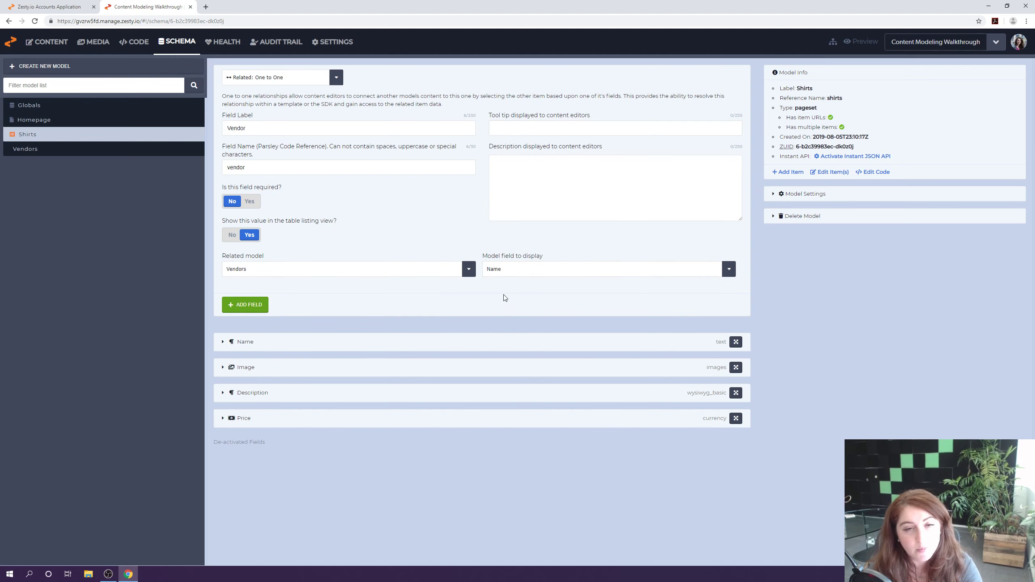
left_click(246, 305)
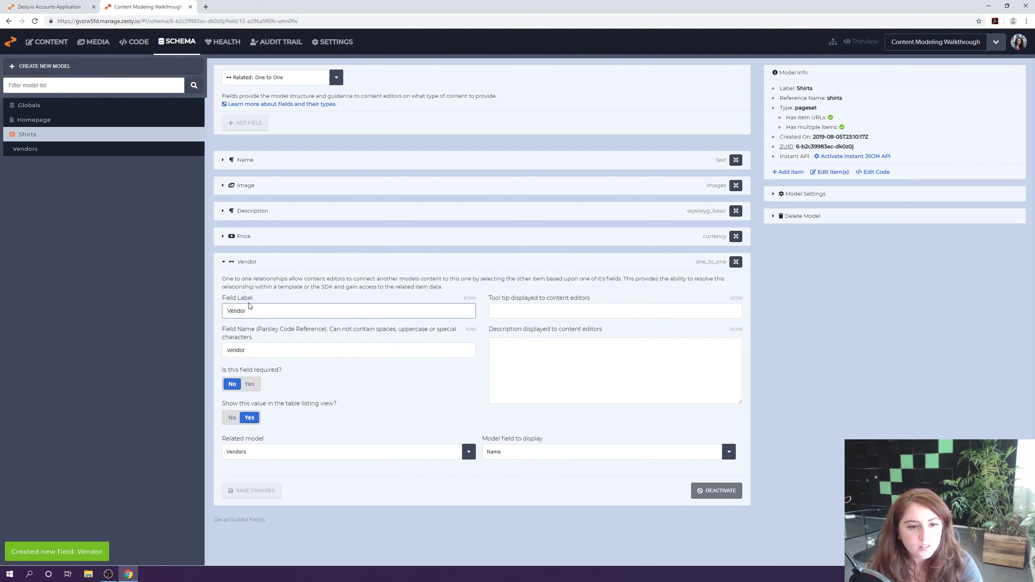
Create a new Vendors content item named "Chloe's Shirts"
left_click(28, 53)
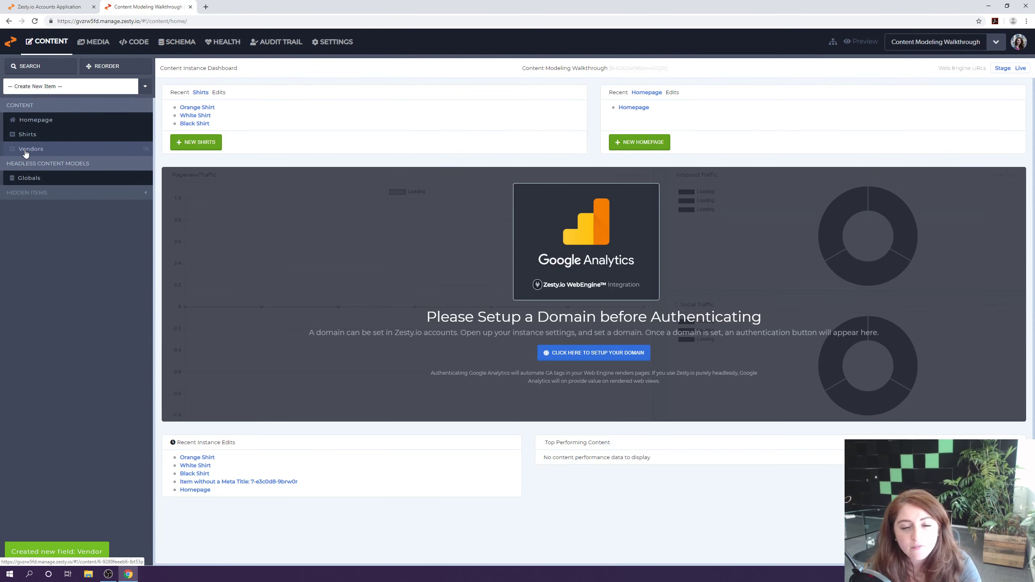
left_click(25, 149)
left_click(347, 67)
left_click(317, 114)
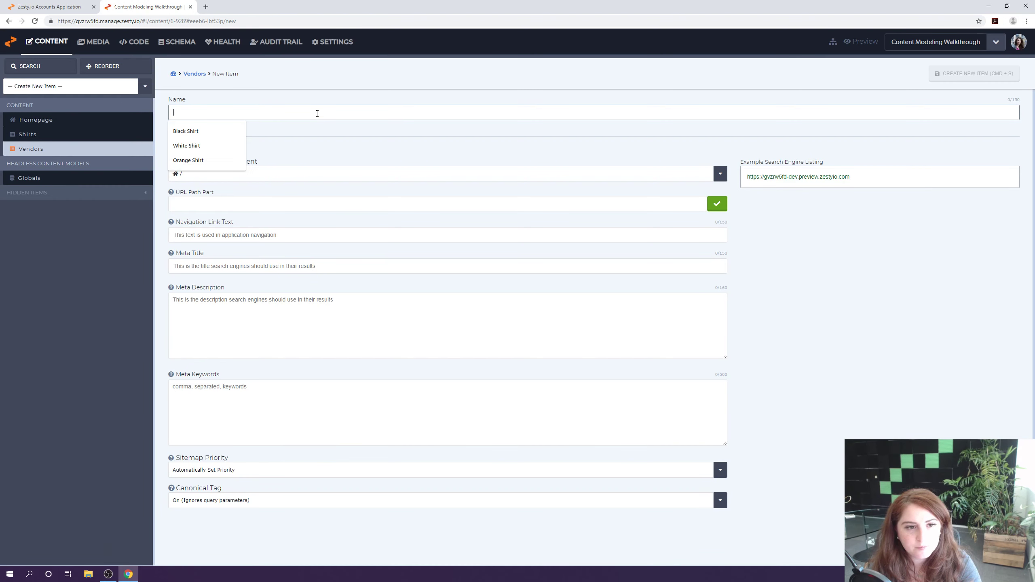
type("Chloe's Shirts")
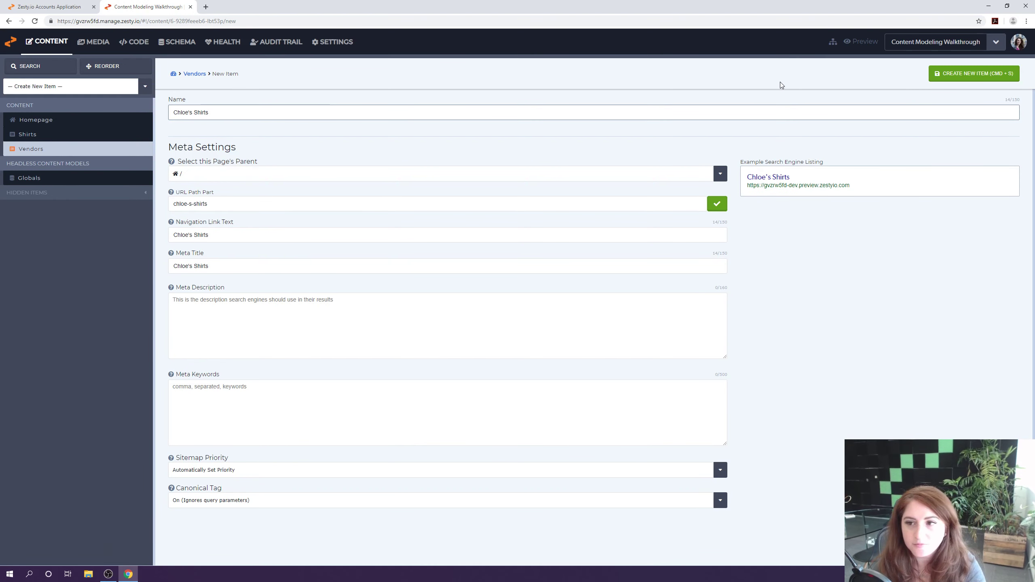
left_click(972, 74)
Create a second Vendors item named "Zesty Shirts" and return to the Vendors item list
left_click(191, 66)
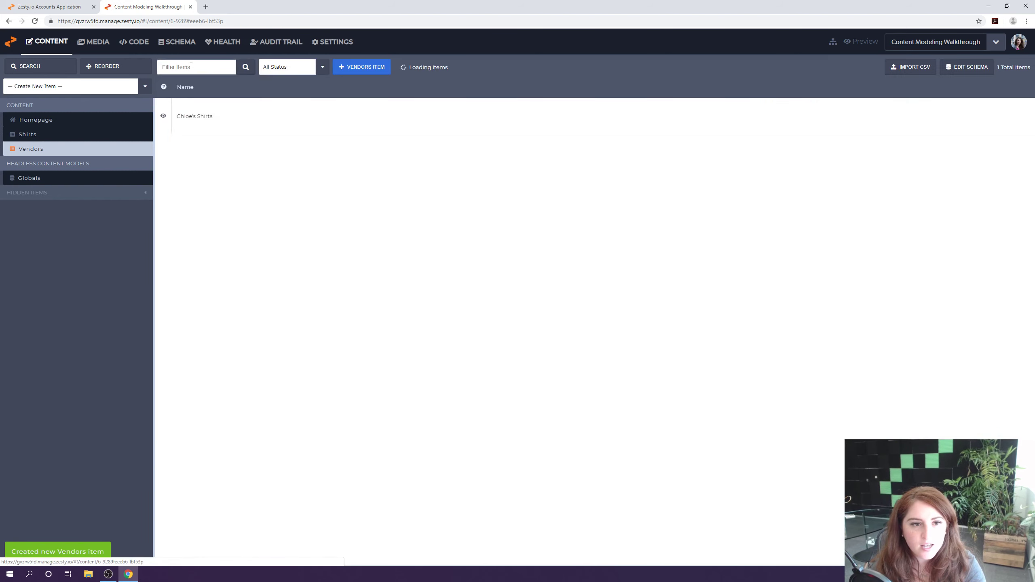
left_click(387, 67)
left_click(318, 113)
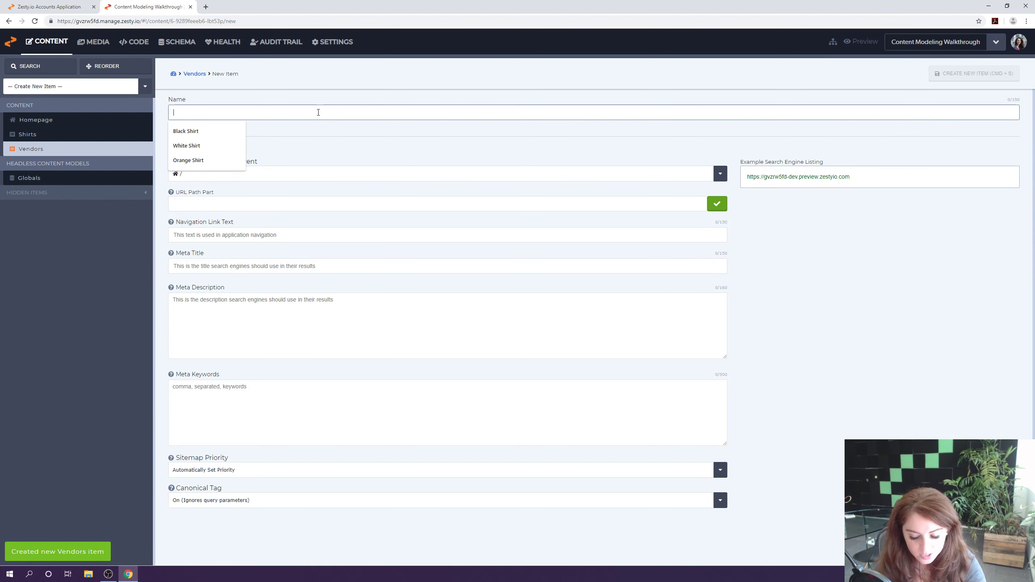
type("Zesty")
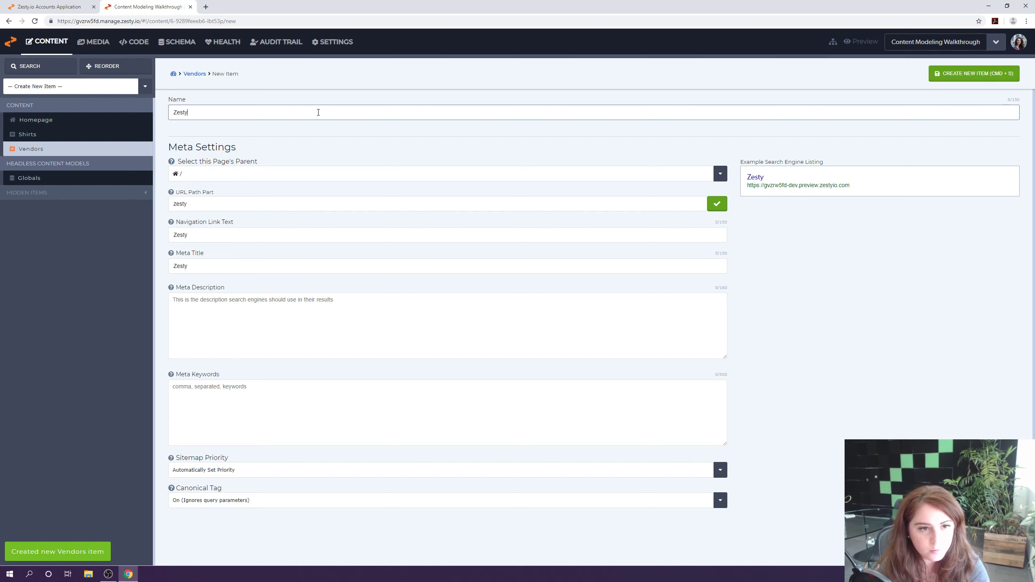
type(" Shirts")
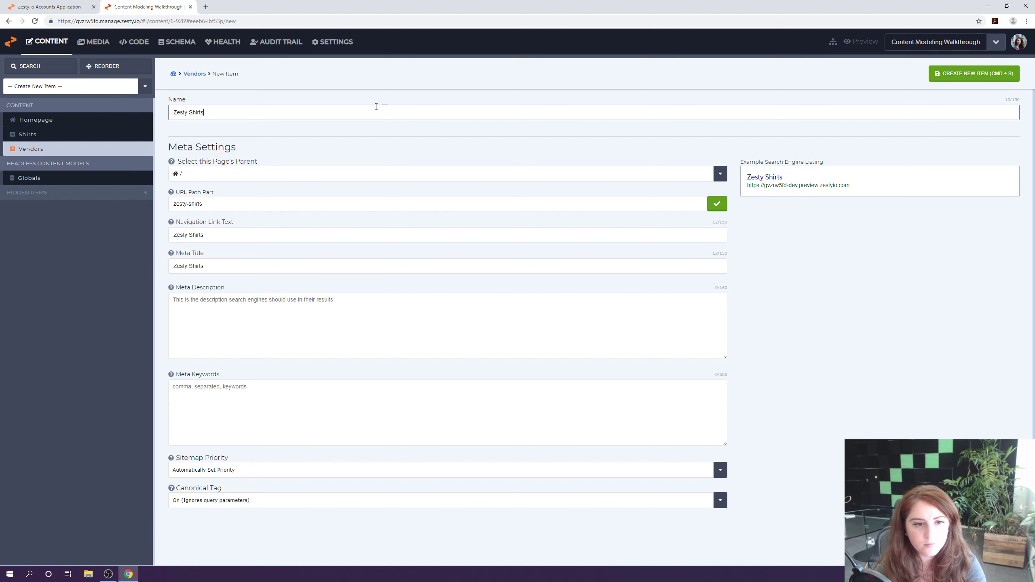
left_click(974, 73)
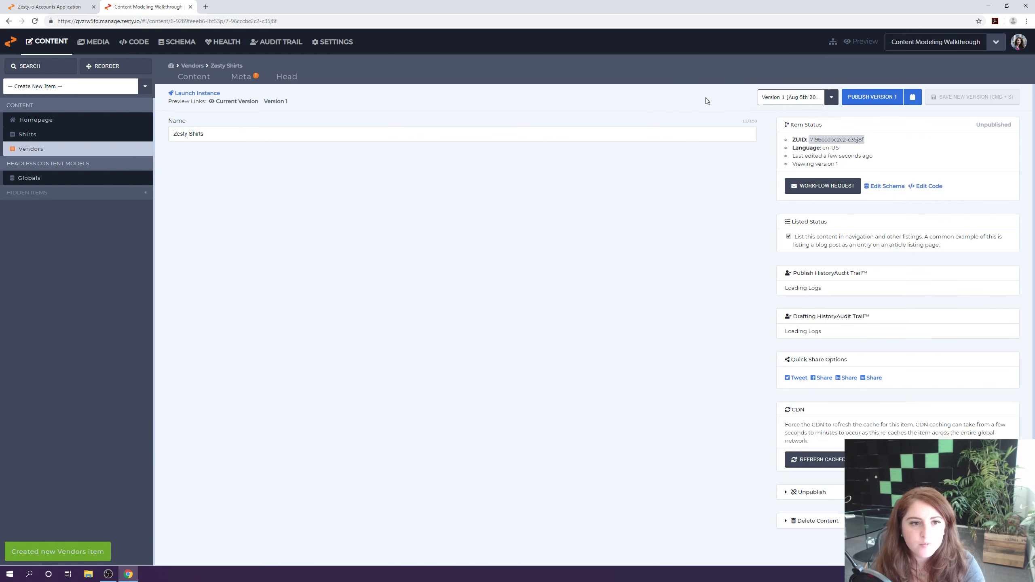
left_click(65, 155)
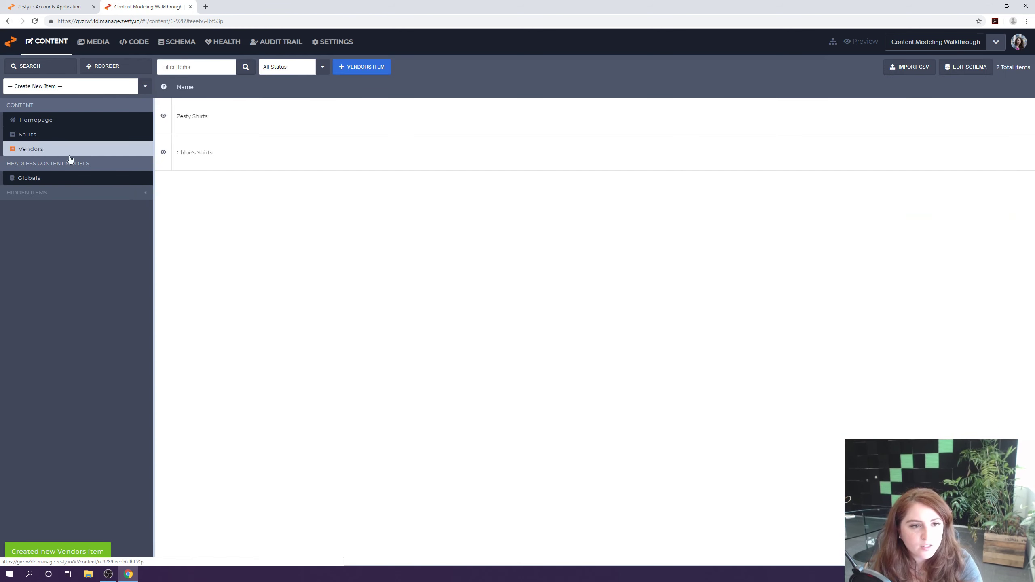
Set the Orange Shirt item's Vendor to Zesty Shirts and save it as a new version
left_click(69, 134)
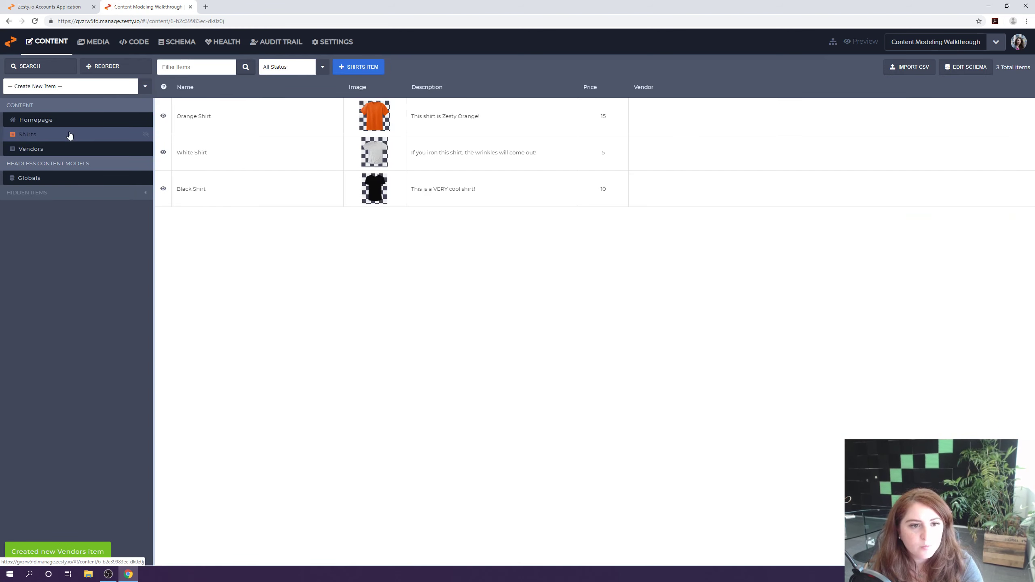
left_click(280, 118)
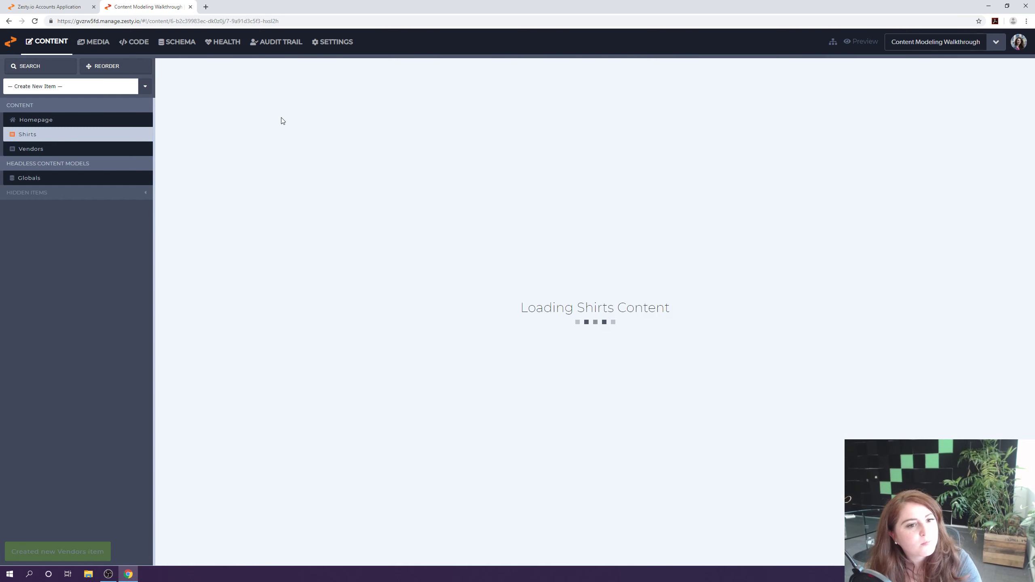
scroll(317, 138, "down", 1)
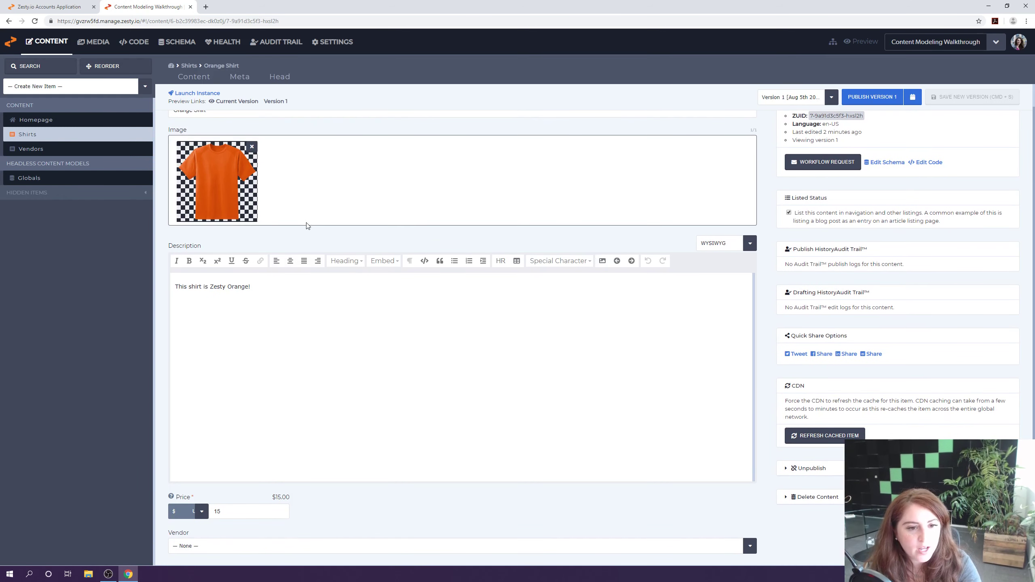
left_click(194, 546)
scroll(250, 512, "down", 1)
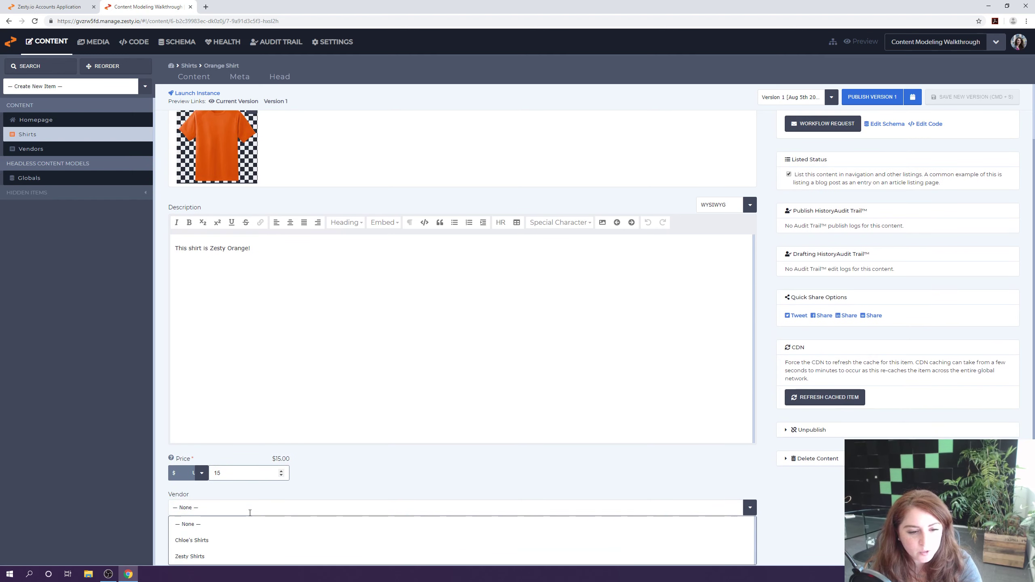
left_click(190, 557)
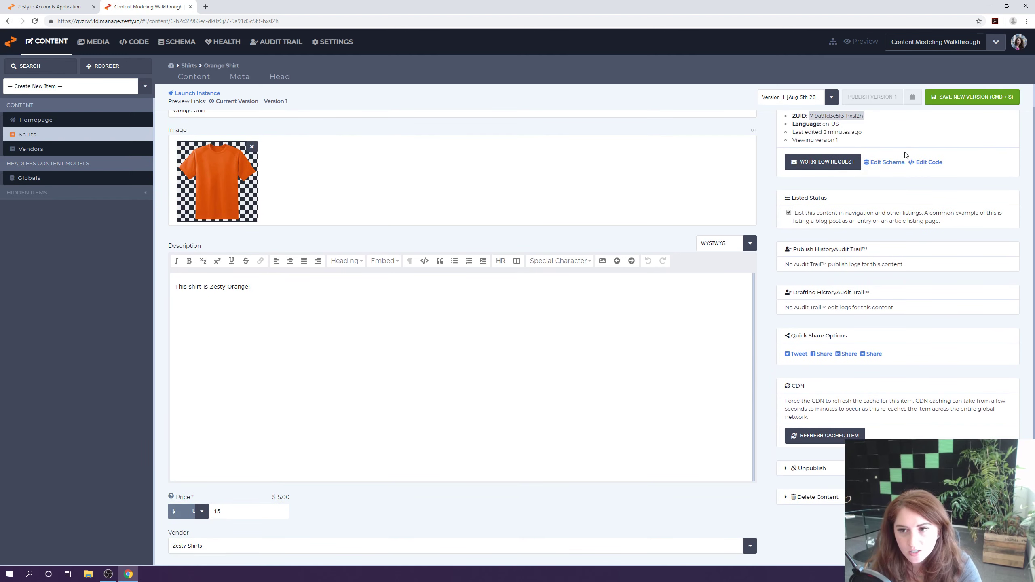
left_click(950, 100)
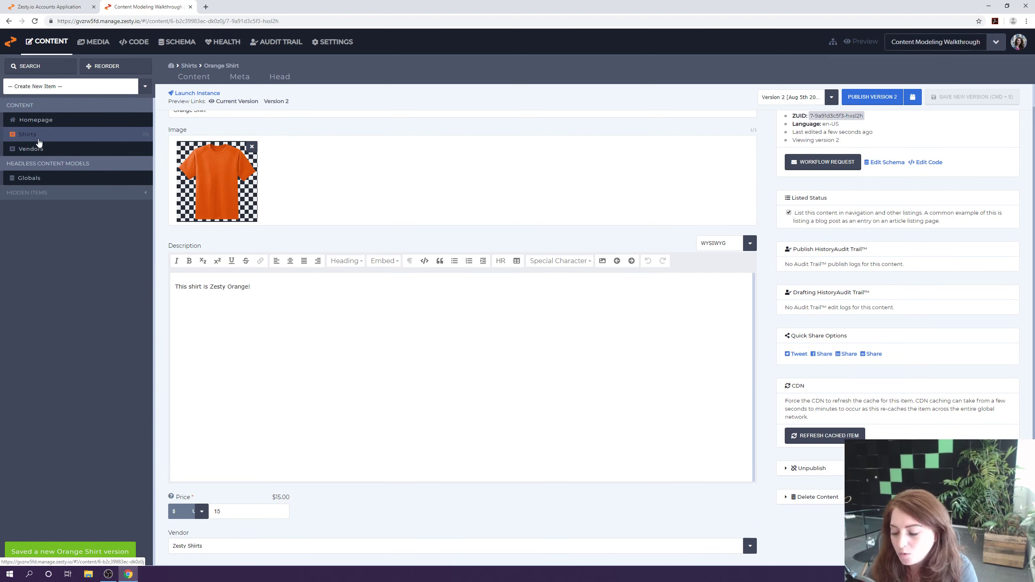
Set the White Shirt item's Vendor to Chloe's Shirts and save it as a new version
left_click(60, 150)
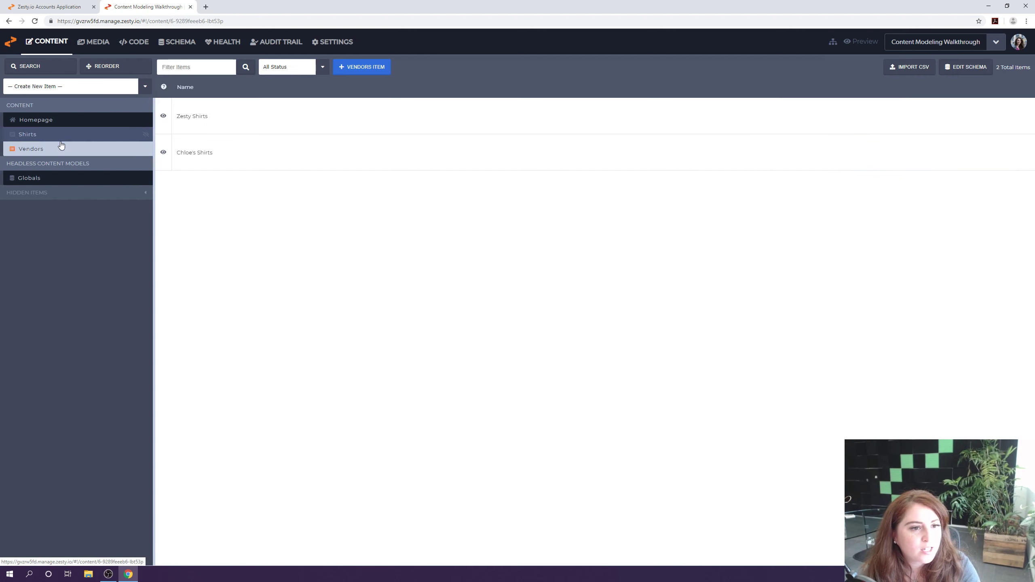
left_click(59, 133)
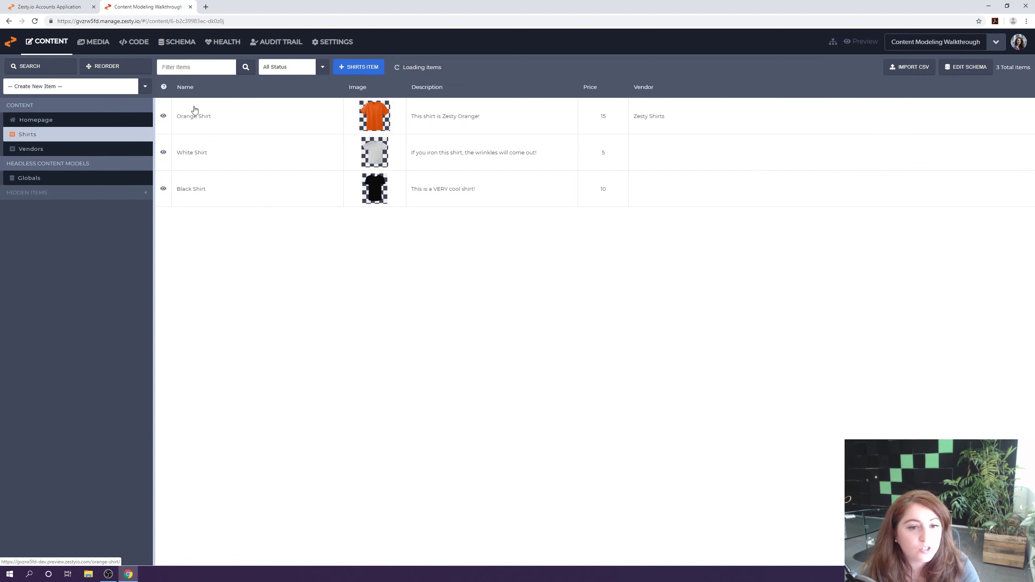
left_click(301, 153)
scroll(352, 230, "down", 1)
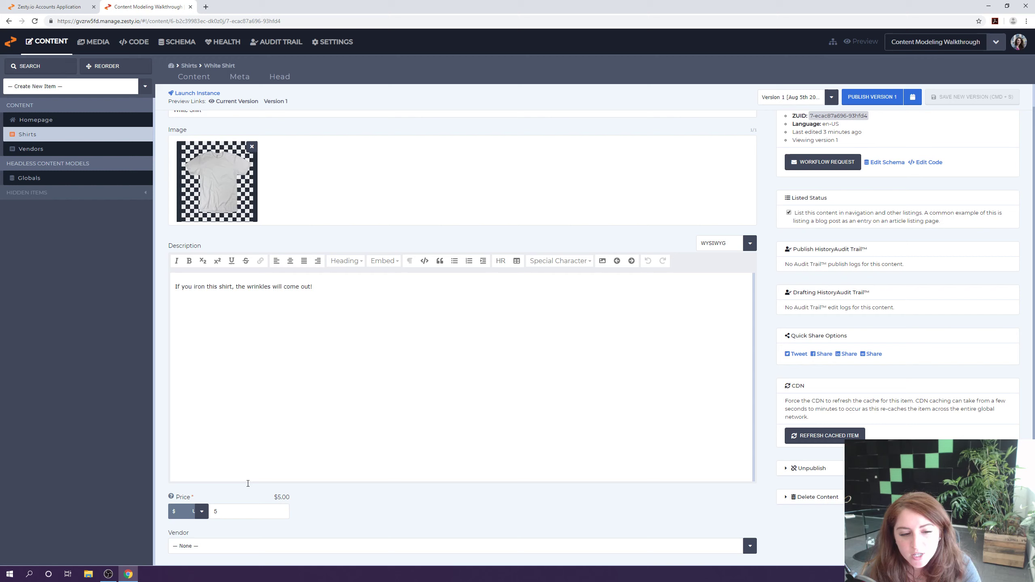
left_click(197, 544)
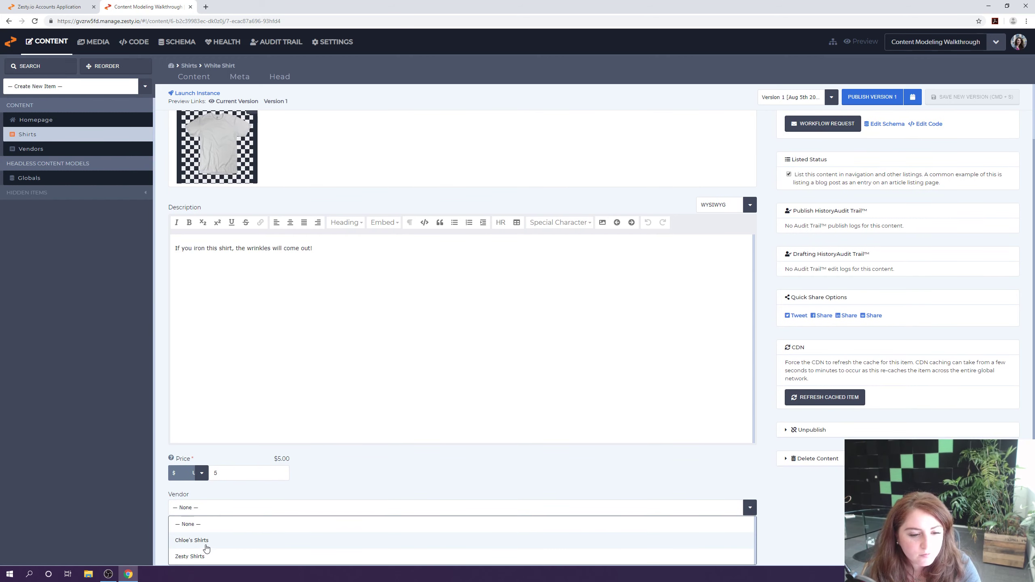
left_click(205, 542)
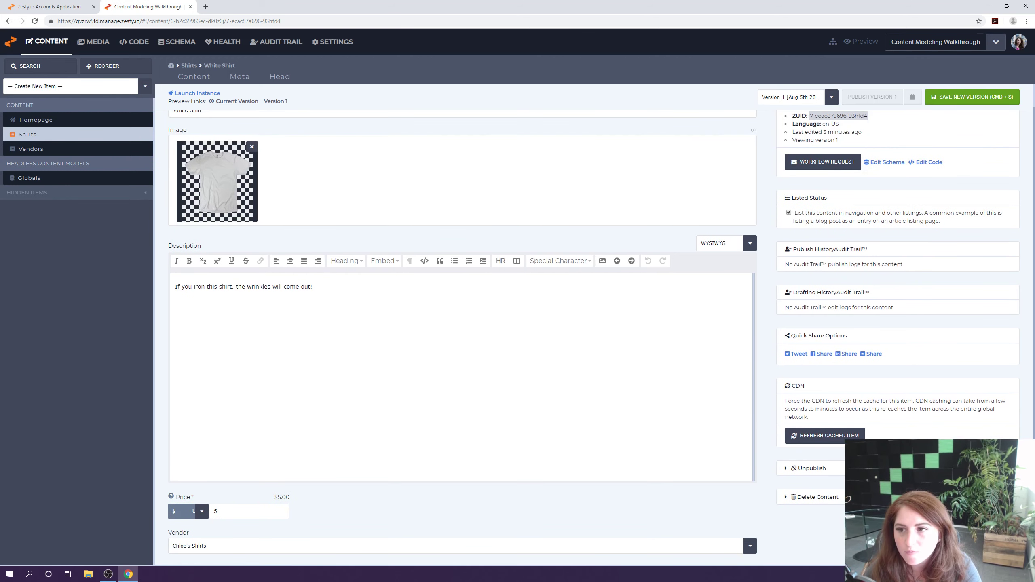
left_click(973, 98)
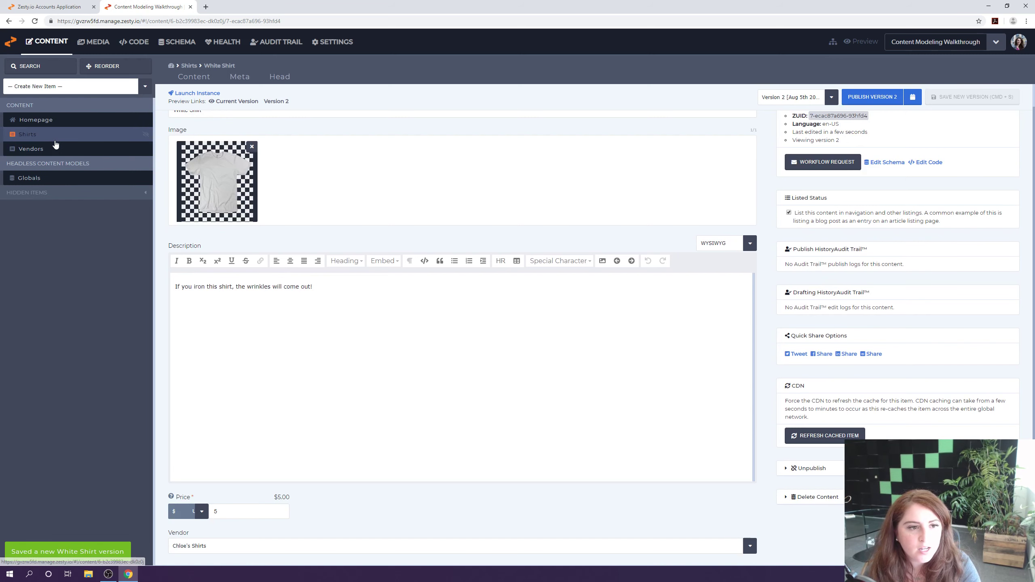
Set the Black Shirt item's Vendor to Chloe's Shirts and save it as a new version
left_click(56, 138)
left_click(220, 189)
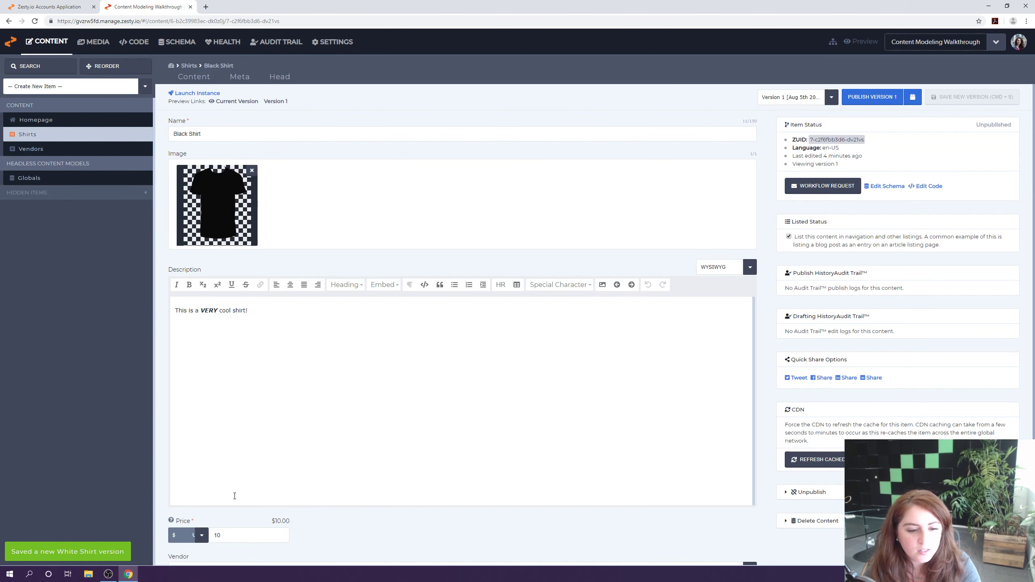
scroll(234, 496, "down", 1)
left_click(213, 547)
scroll(213, 544, "down", 1)
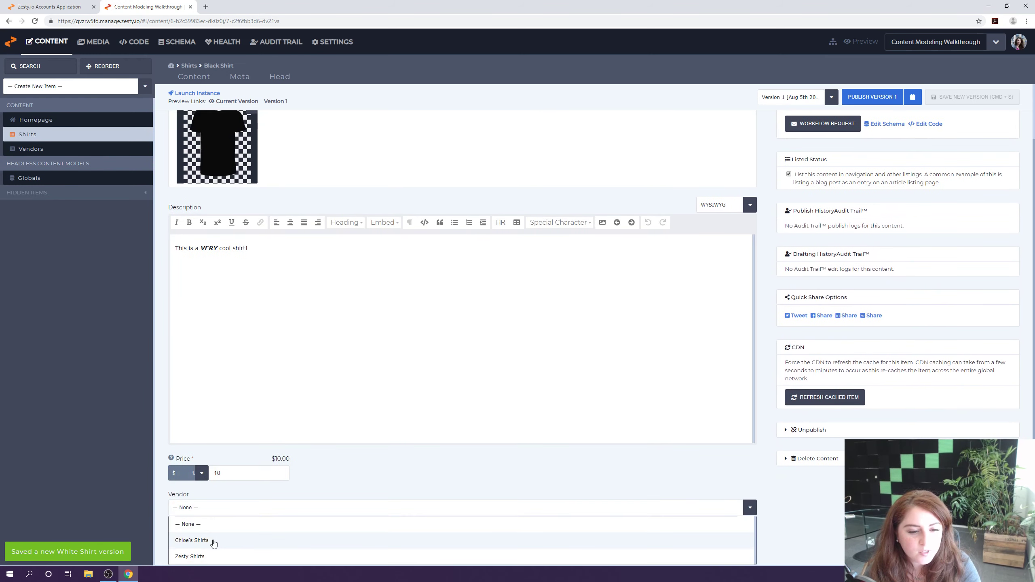
left_click(192, 540)
left_click(986, 97)
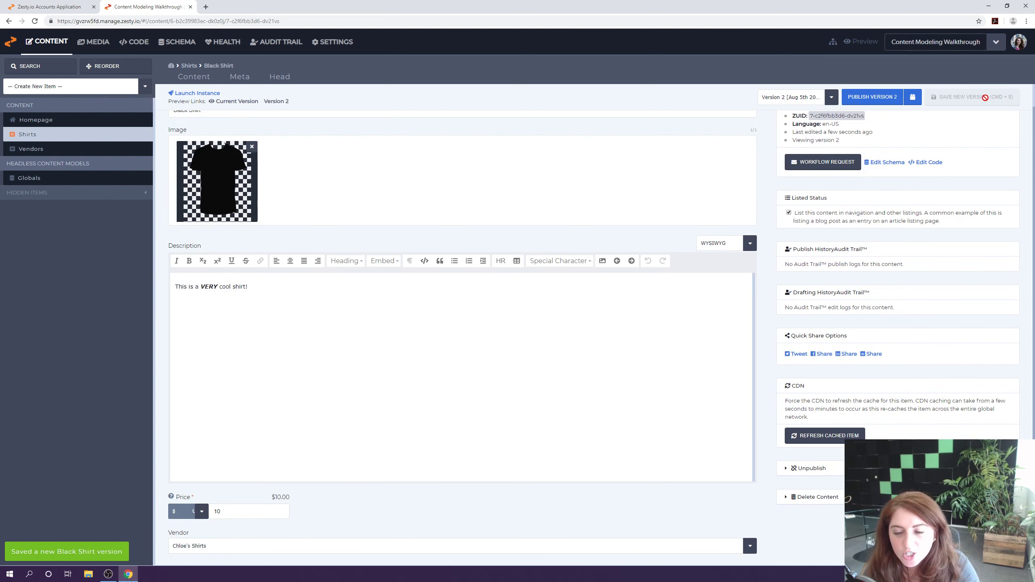
Review the vendor assignments in the Shirts list against the Vendors items, and return to the schema's new content model form
left_click(52, 137)
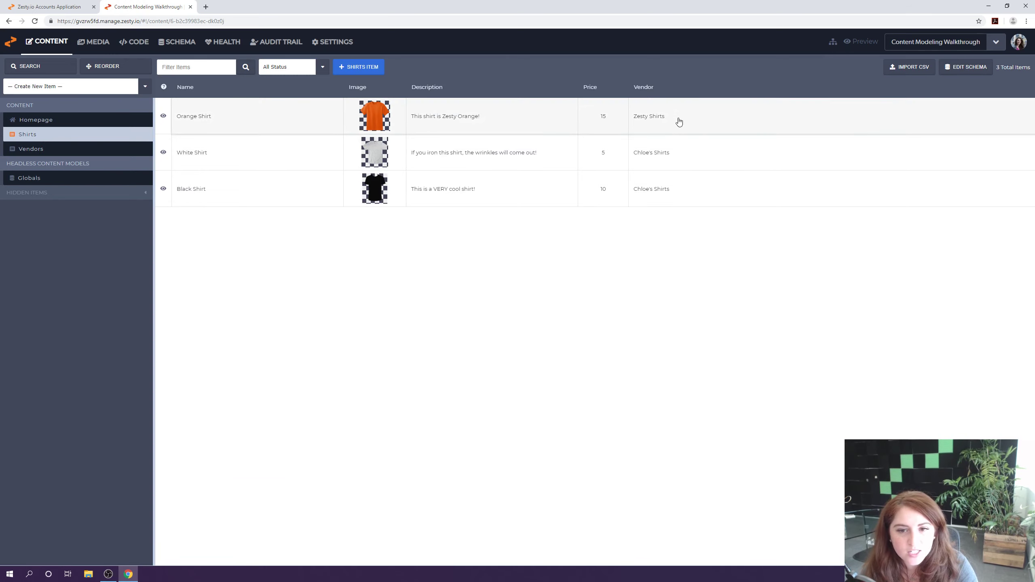
left_click(49, 154)
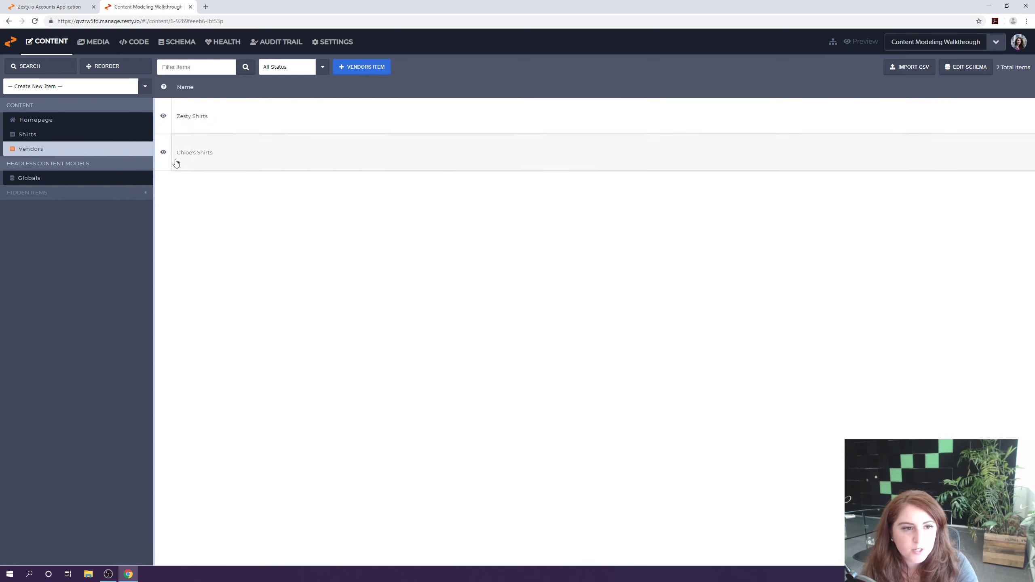
left_click(64, 140)
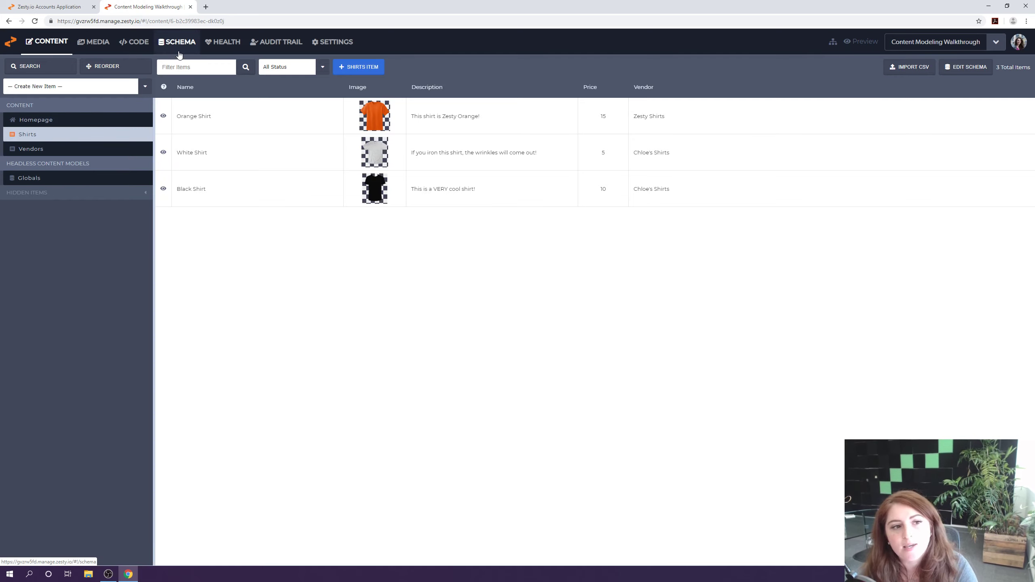
left_click(47, 149)
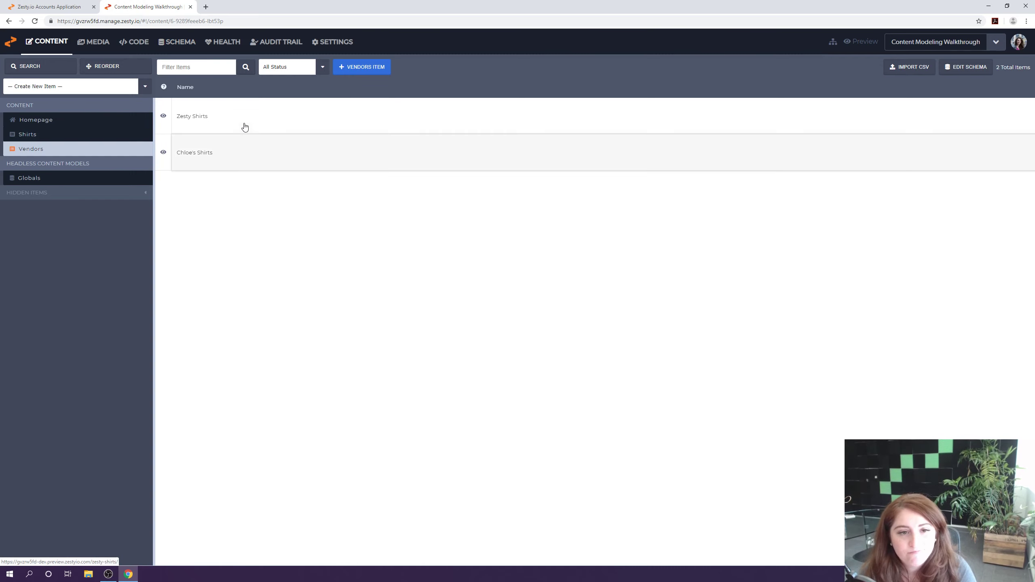
left_click(187, 43)
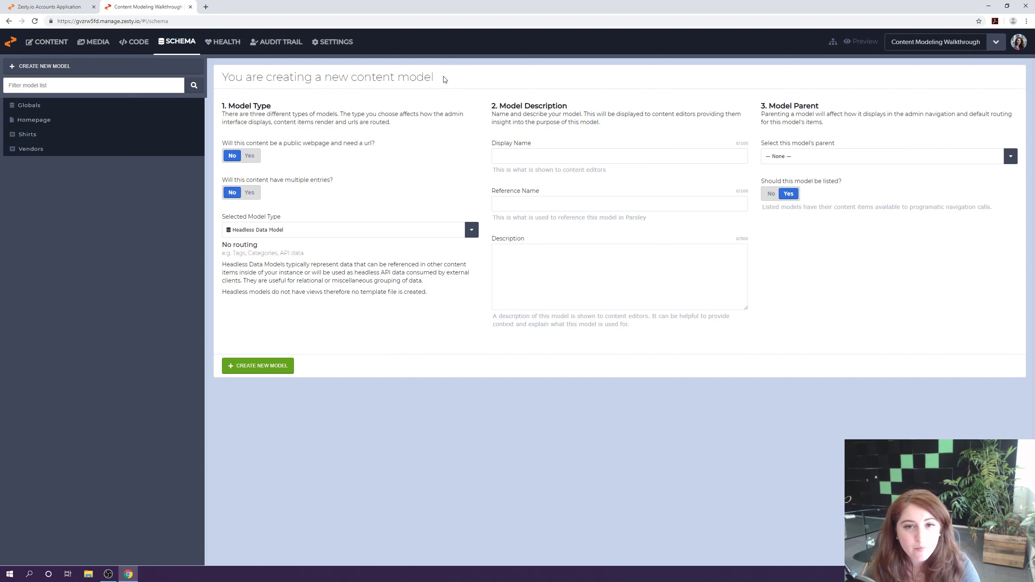